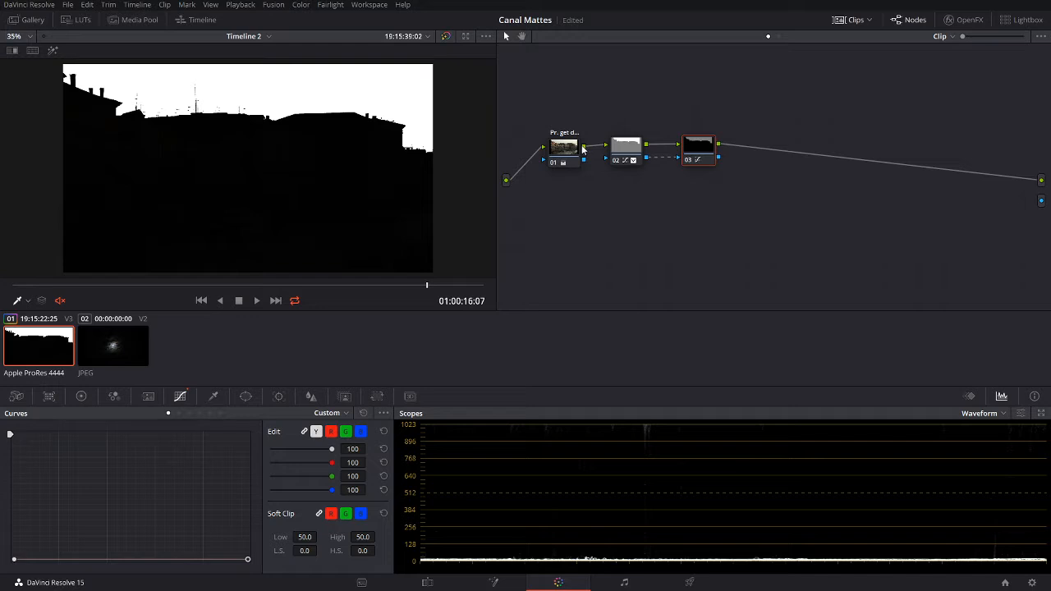
Step: Connect node 01 directly to the tree output so the viewer shows the original canal image
left_click_drag(582, 149, 1041, 179)
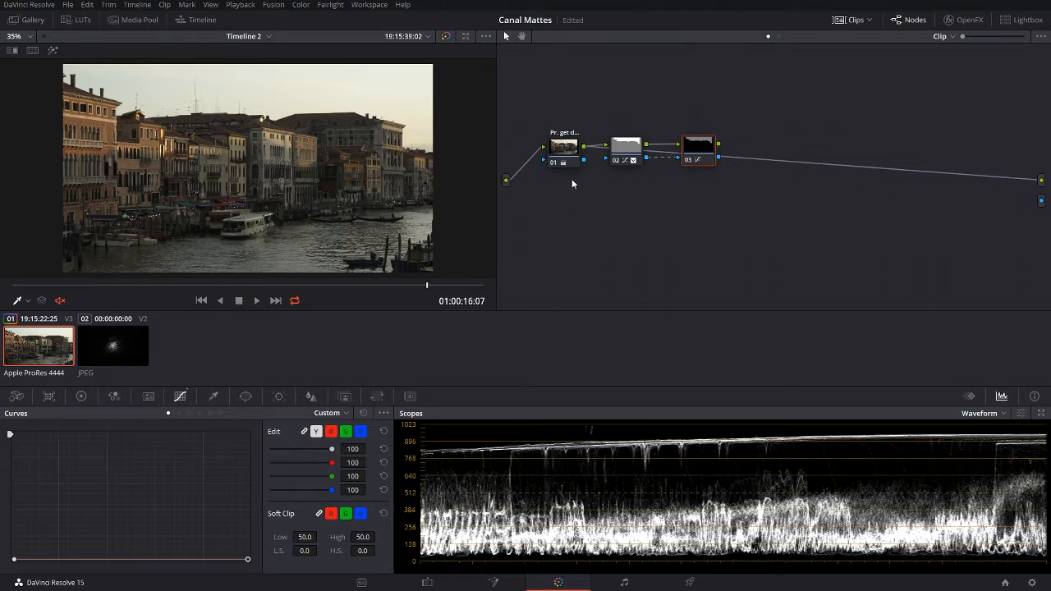
Step: Add corrector node 04 under node 01, fed from the source and driving the final output
right_click(541, 196)
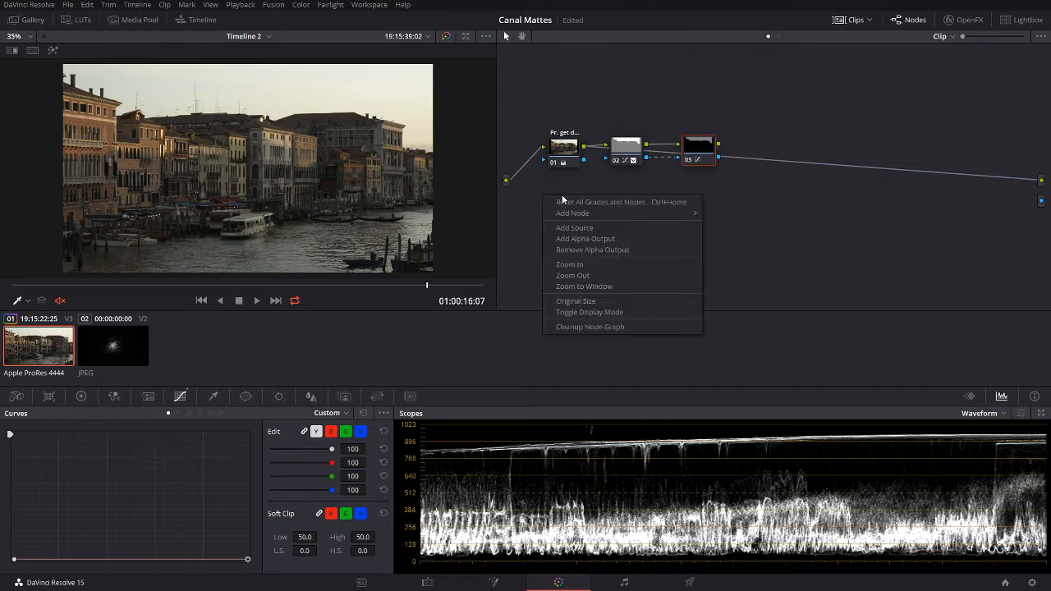
mouse_move(578, 212)
left_click(722, 217)
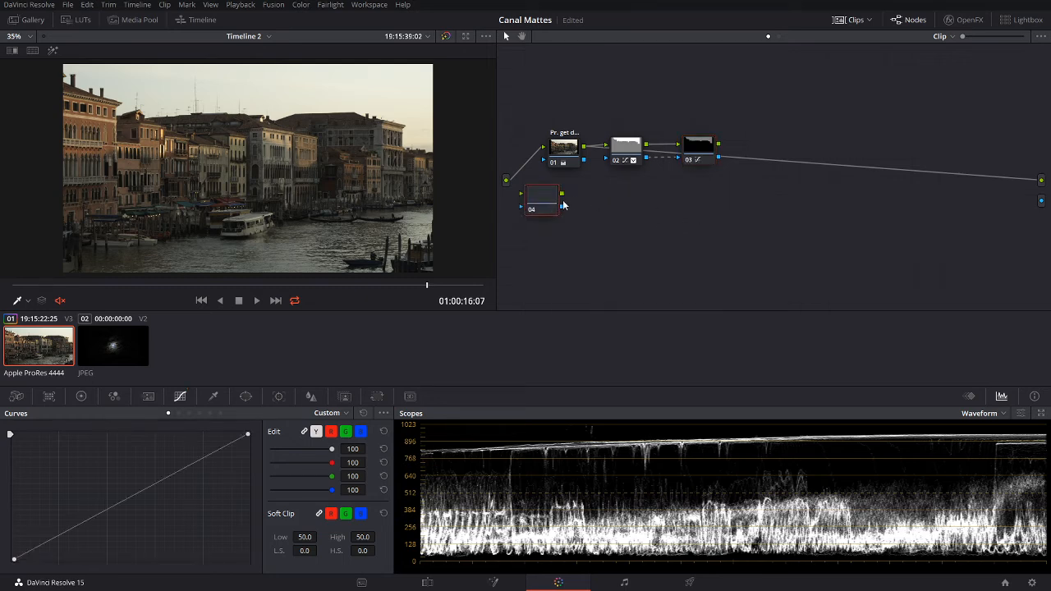
left_click_drag(548, 202, 582, 210)
left_click_drag(507, 180, 1039, 183)
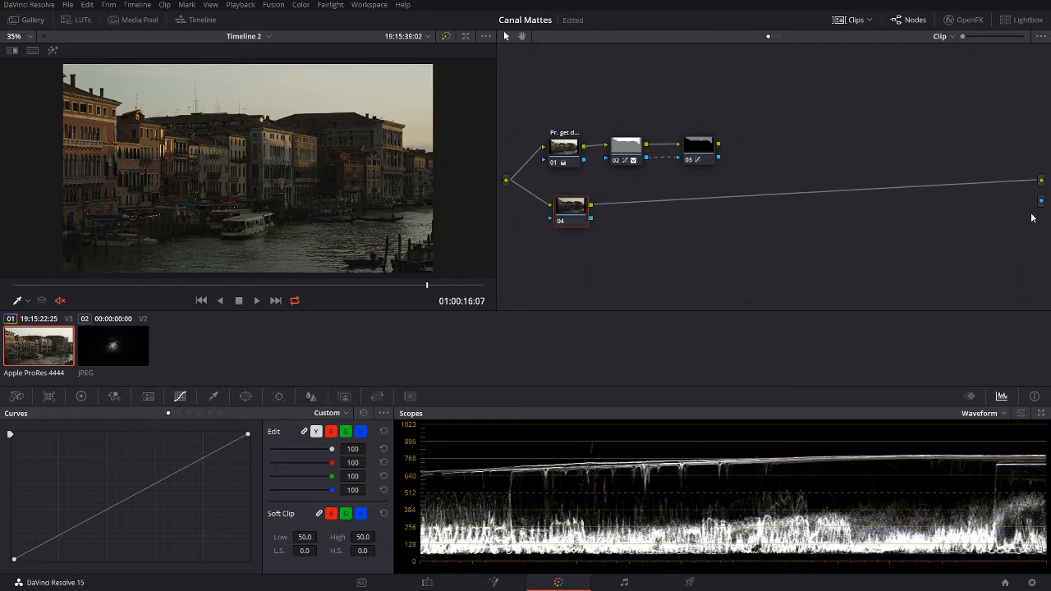
left_click_drag(566, 204, 559, 208)
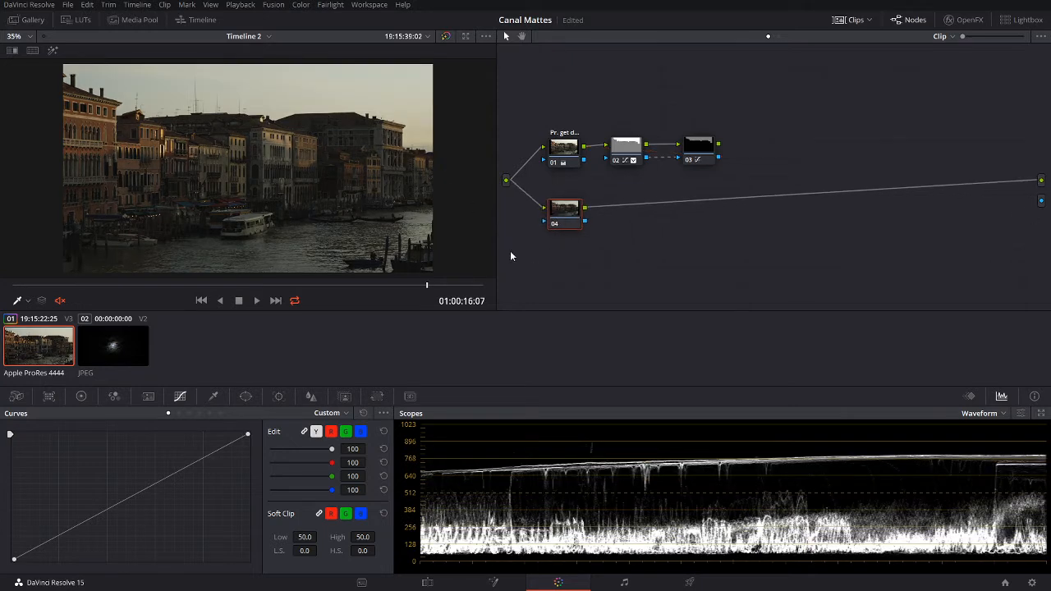
scroll(262, 164, "up", 5)
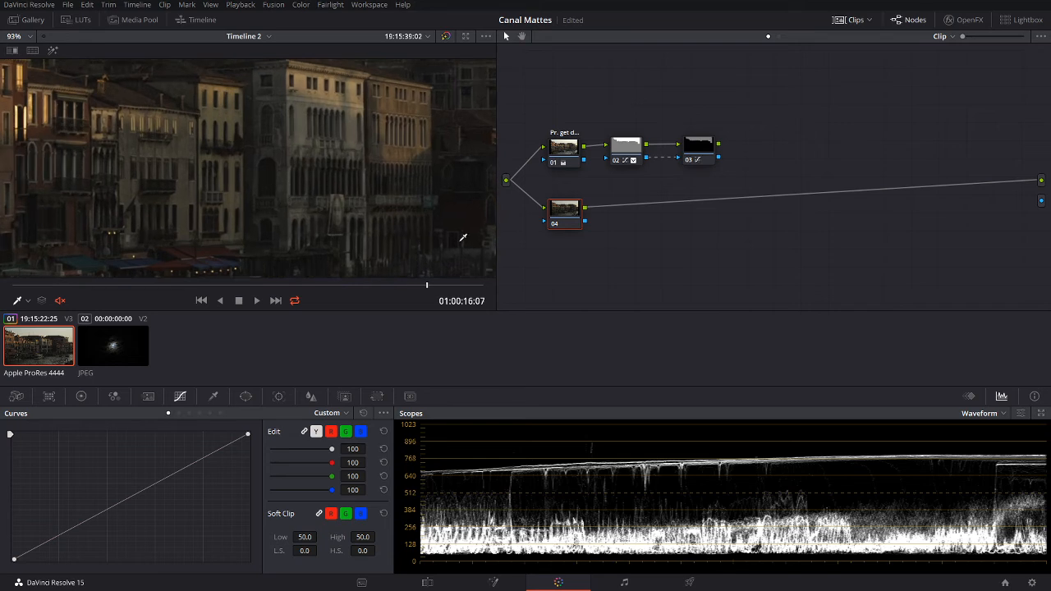
Step: Key node 04 from a facade sample on luminance only, range lowered to 40.3–53.4, with highlight preview
left_click(212, 397)
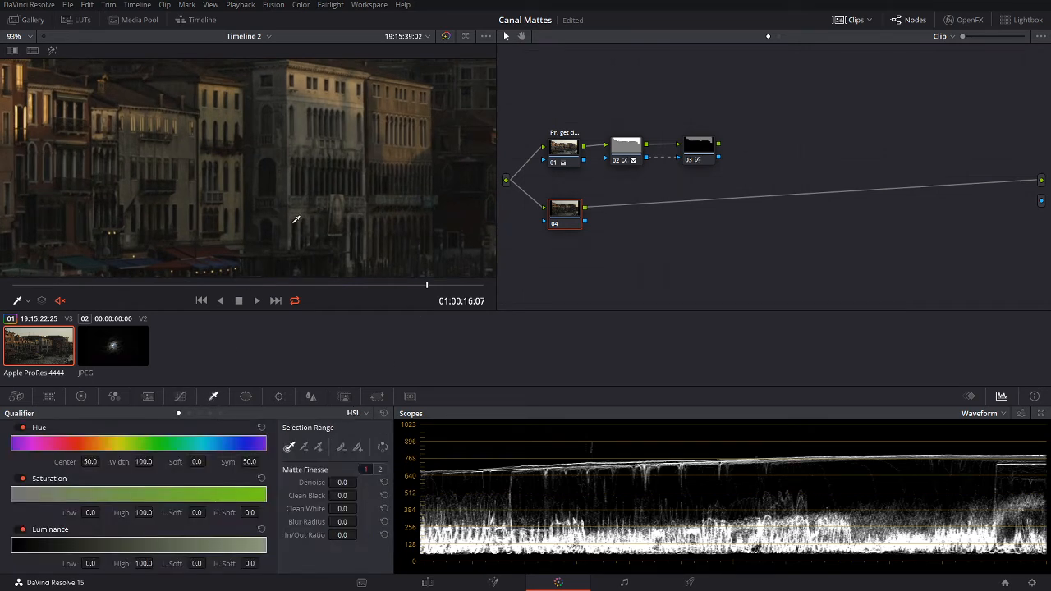
left_click(272, 157)
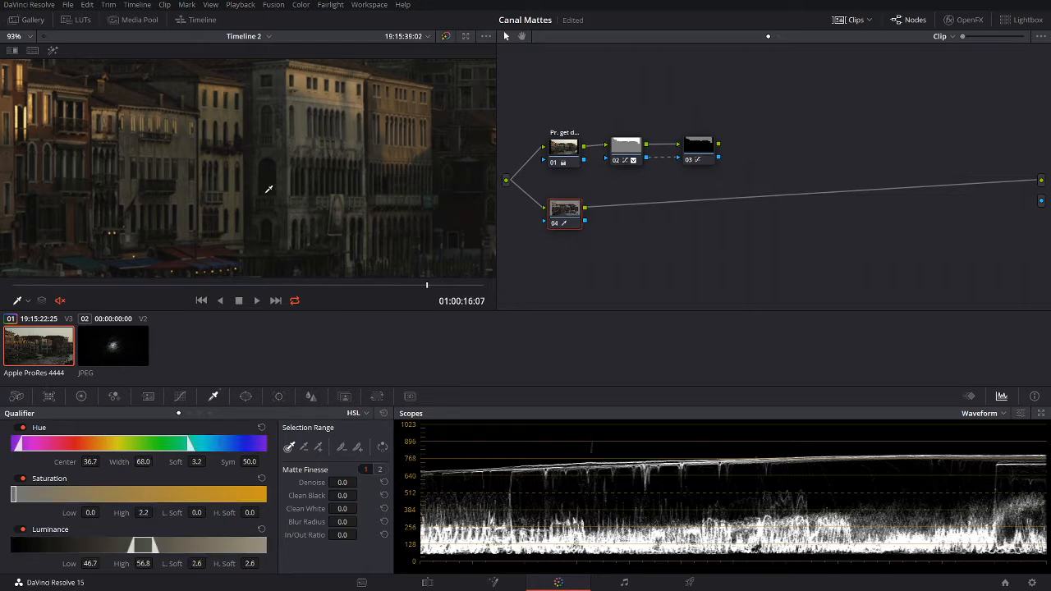
left_click(52, 53)
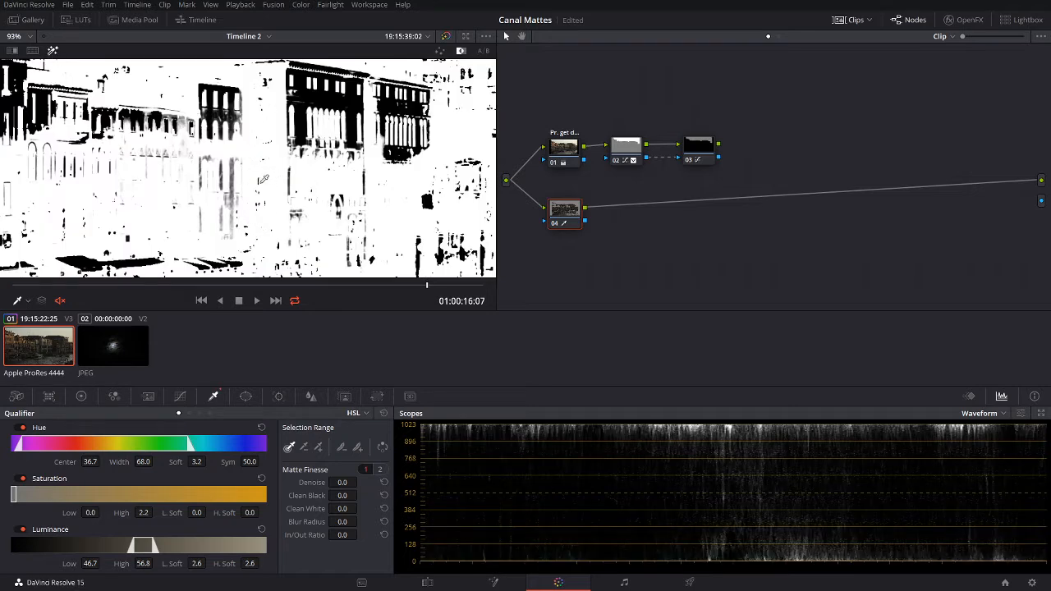
left_click(23, 429)
left_click(23, 478)
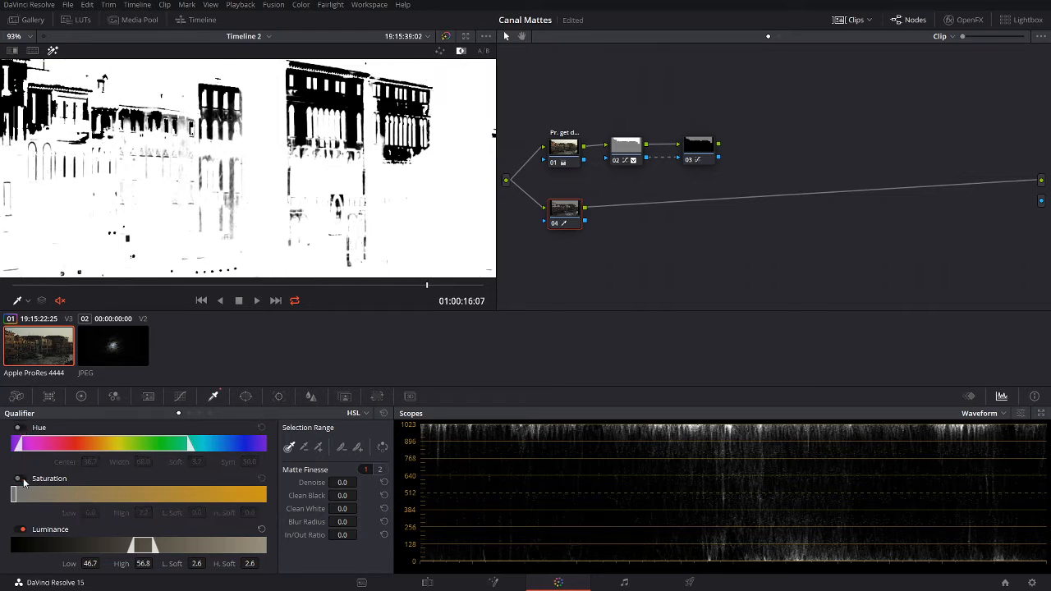
mouse_move(143, 547)
left_mouse_down()
mouse_move(118, 547)
mouse_move(130, 547)
left_mouse_up()
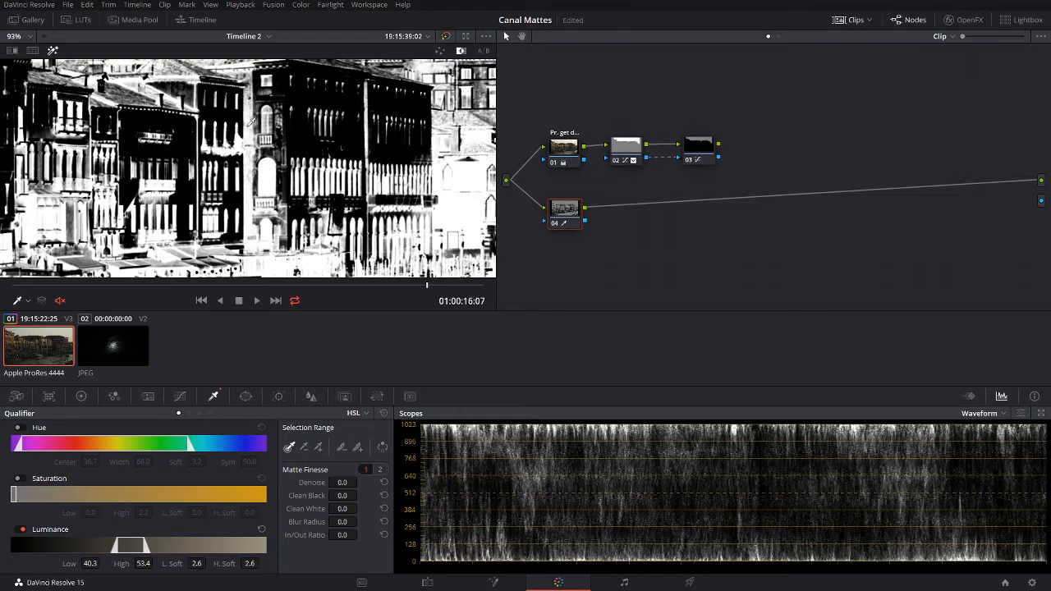
left_click(245, 396)
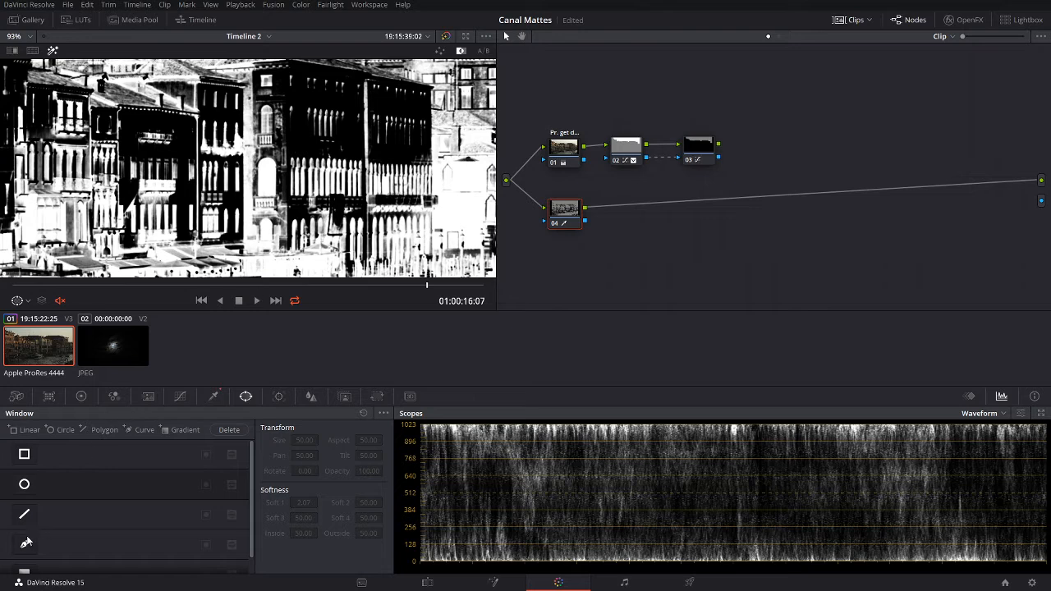
Step: Trace a closed curve window around the arched facade window on node 04
left_click(25, 543)
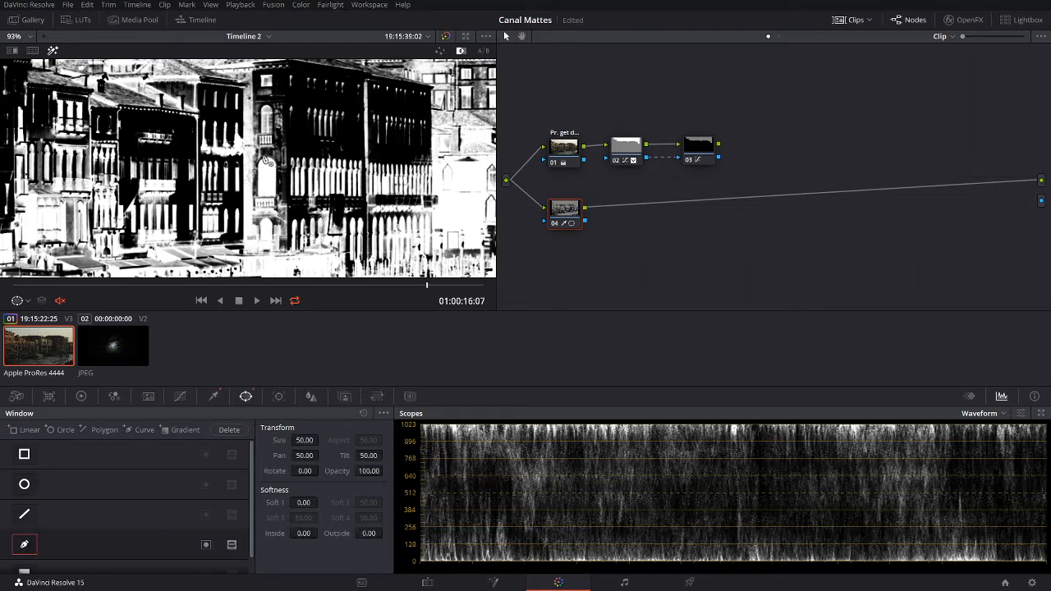
scroll(271, 159, "up", 5)
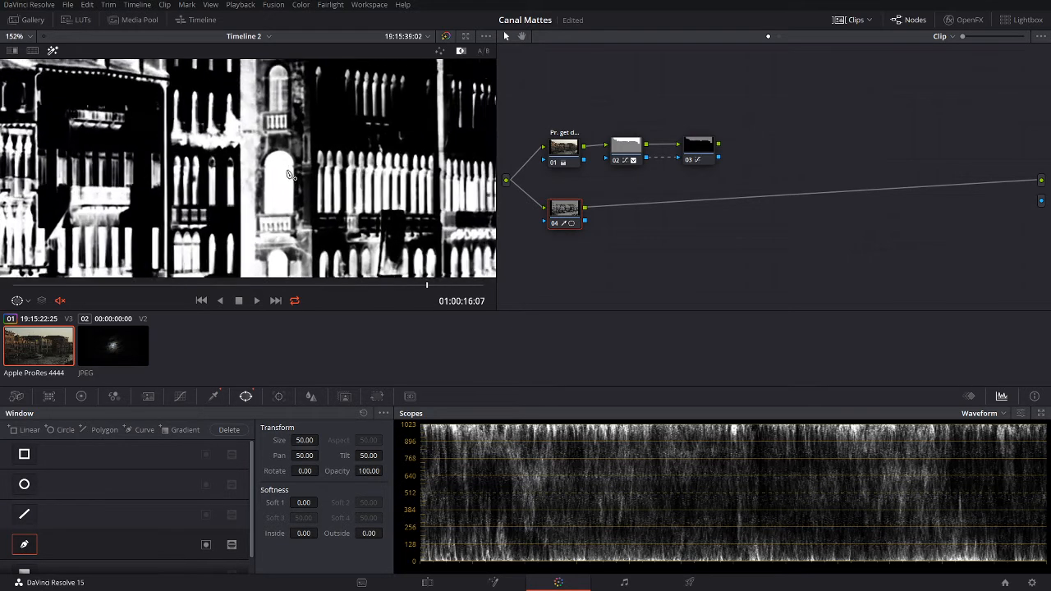
left_click_drag(285, 144, 311, 190)
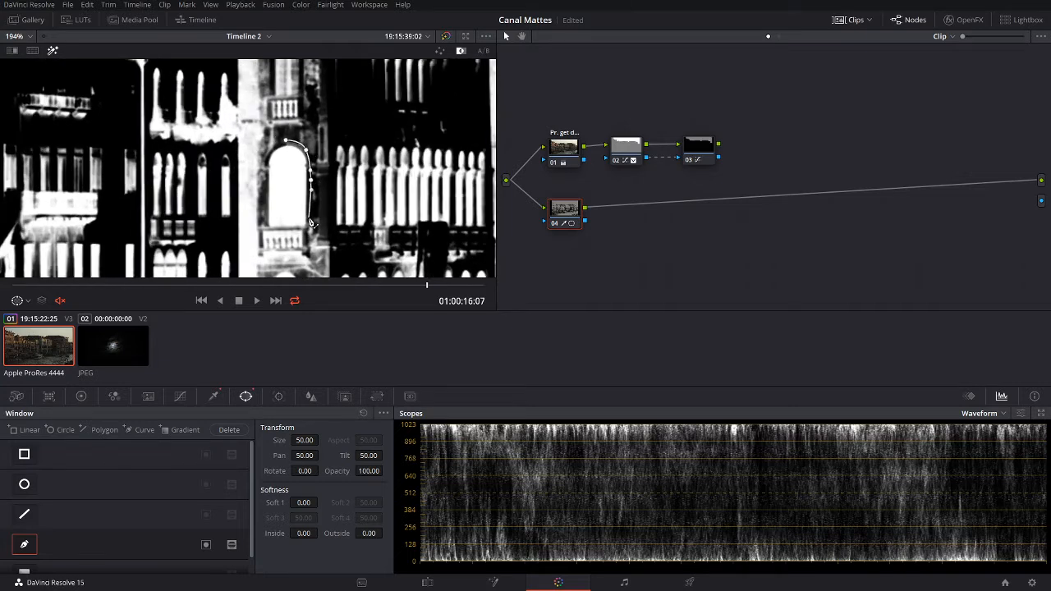
left_click(309, 222)
left_click(266, 227)
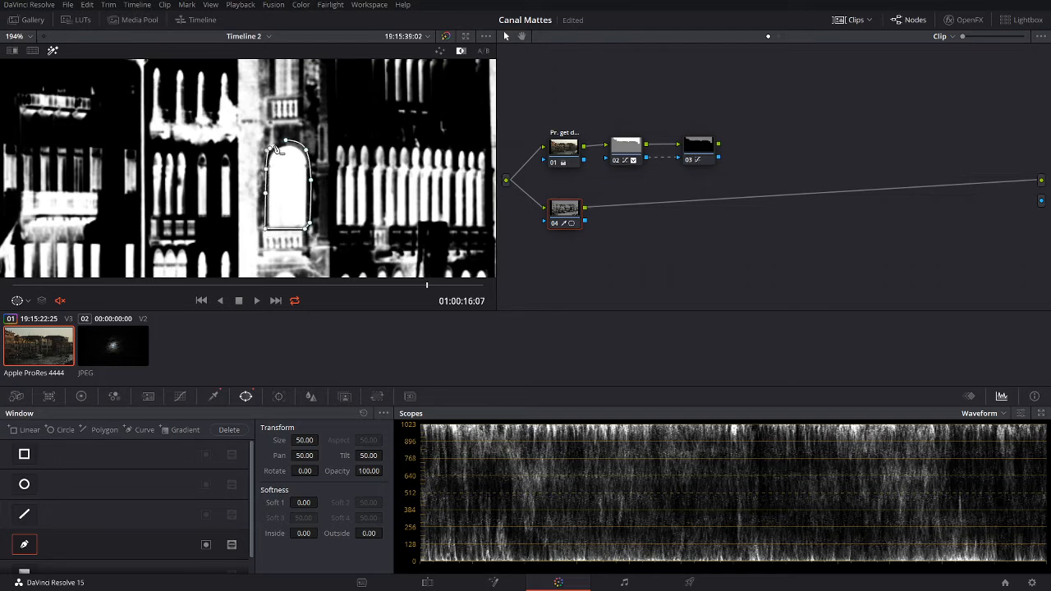
left_click(285, 142)
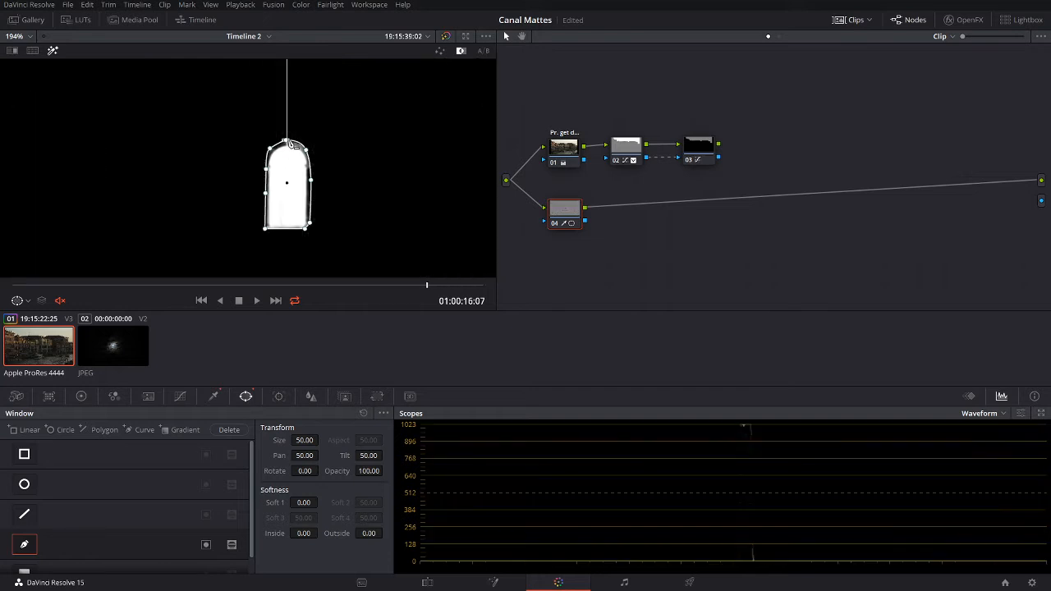
scroll(349, 188, "down", 6)
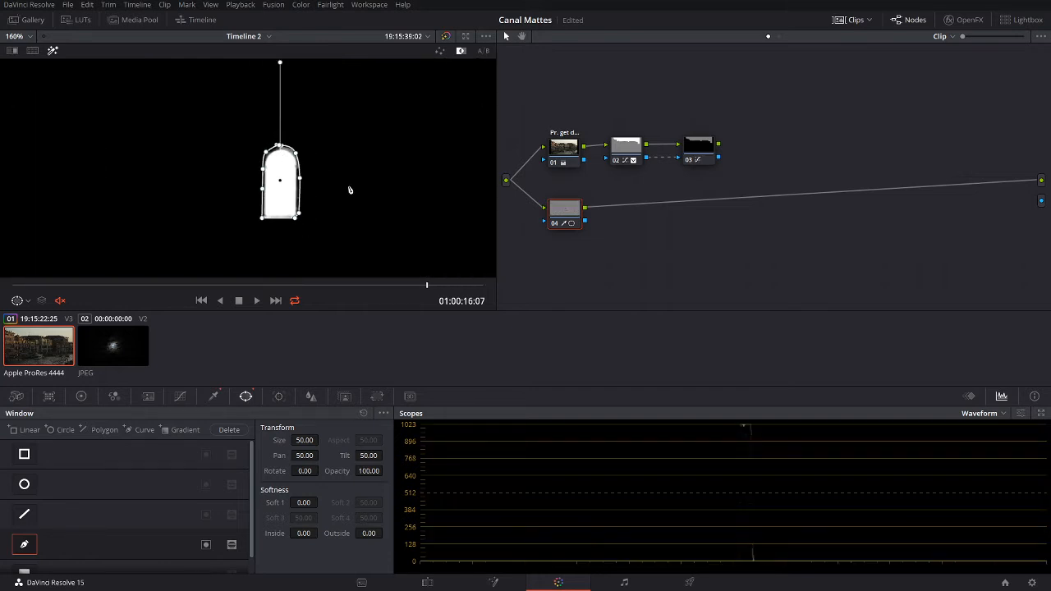
scroll(347, 189, "up", 3)
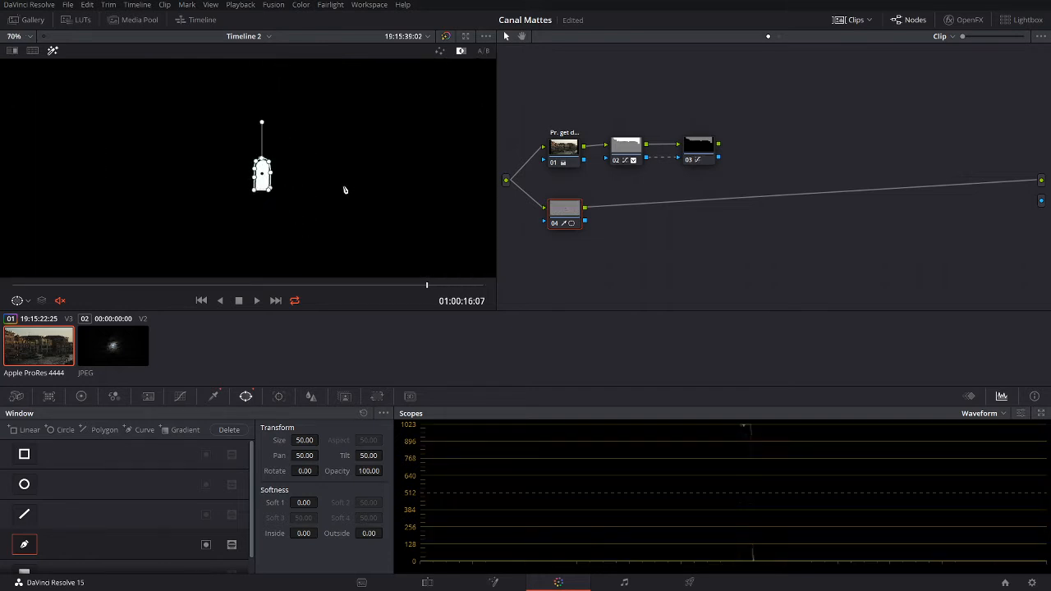
left_click_drag(561, 207, 561, 205)
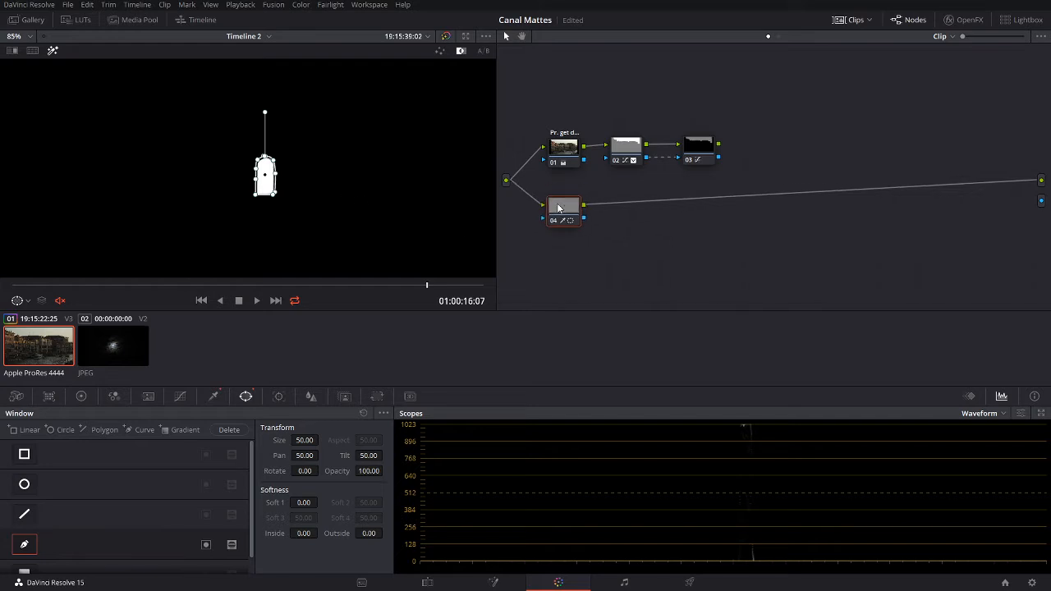
Step: Turn off highlight and lift node 04's curve black point so the matte turns pure white
left_click(54, 51)
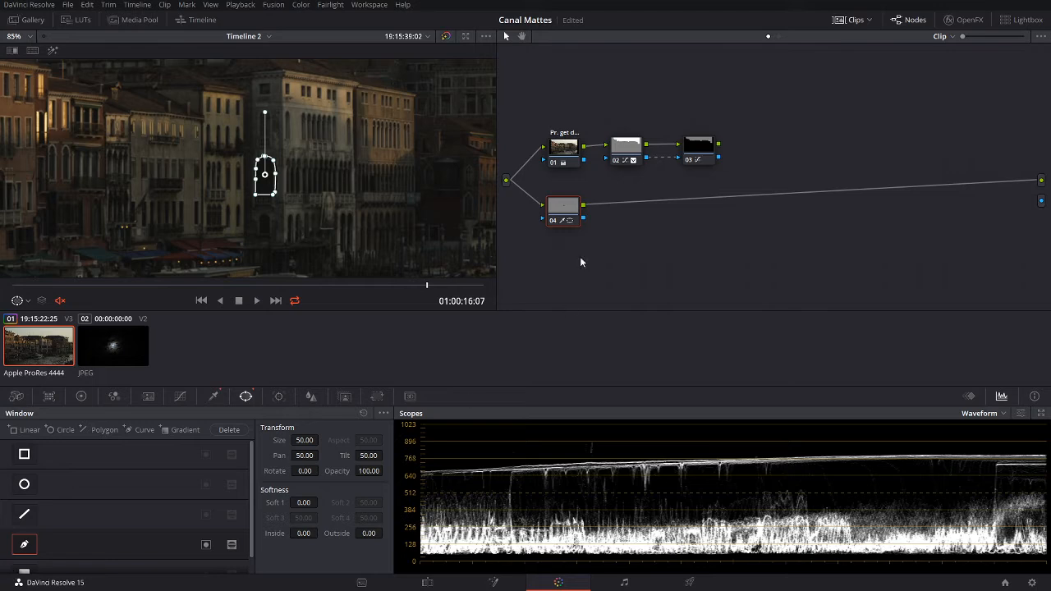
left_click(180, 396)
left_click_drag(17, 561, 10, 434)
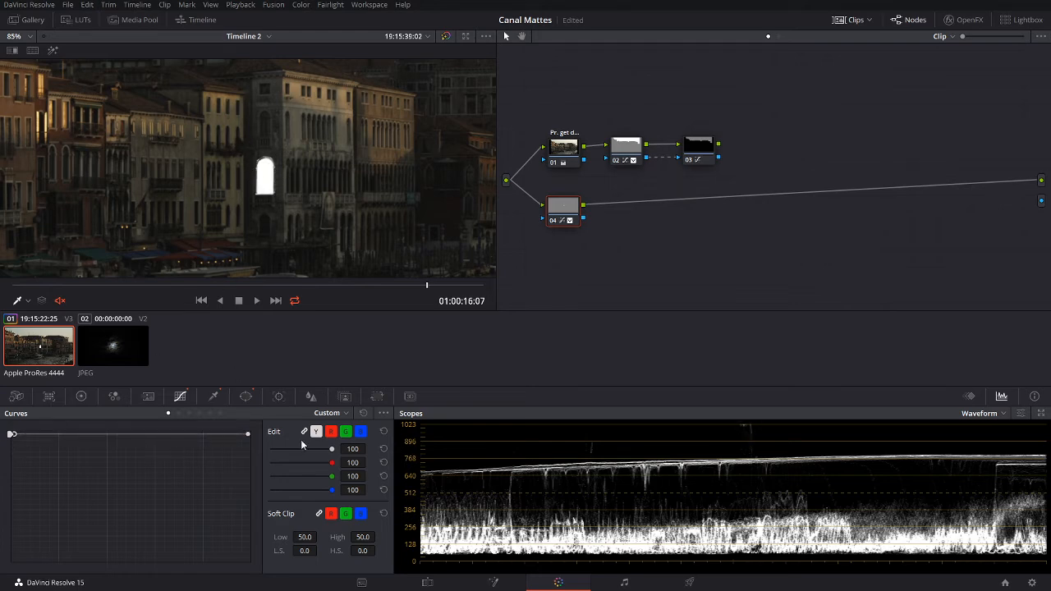
Step: Add outside node 05 after node 04 and drag its curve down to black
left_click_drag(565, 210, 566, 217)
right_click(566, 217)
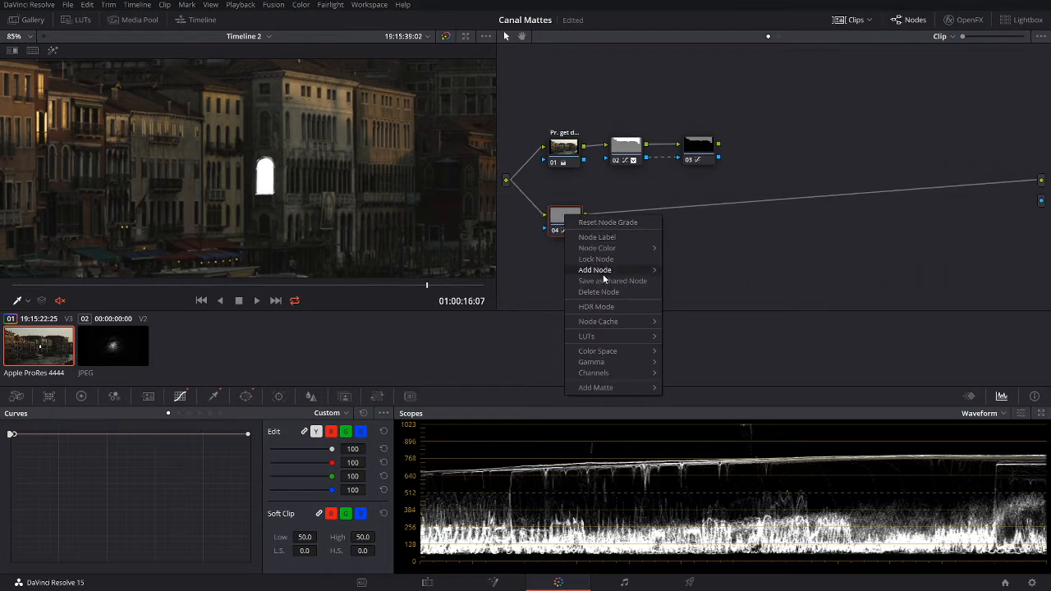
mouse_move(605, 271)
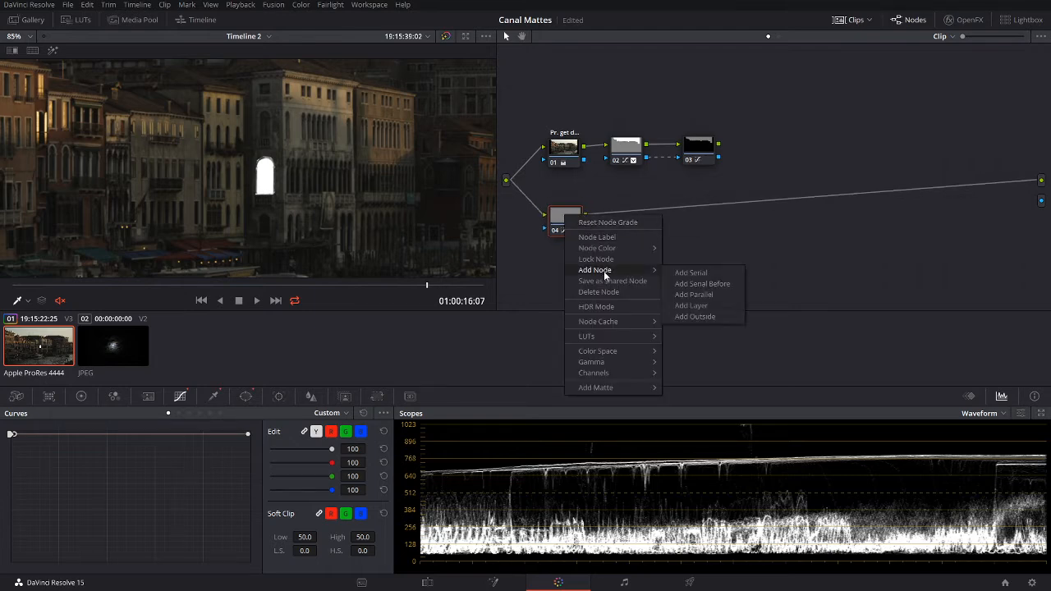
left_click(694, 316)
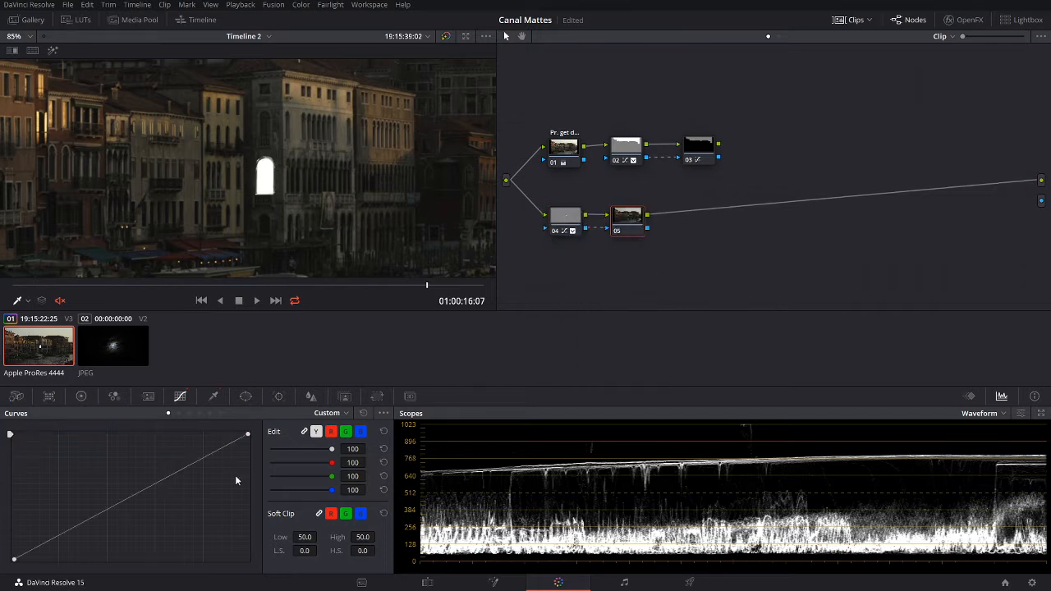
left_click_drag(248, 434, 248, 559)
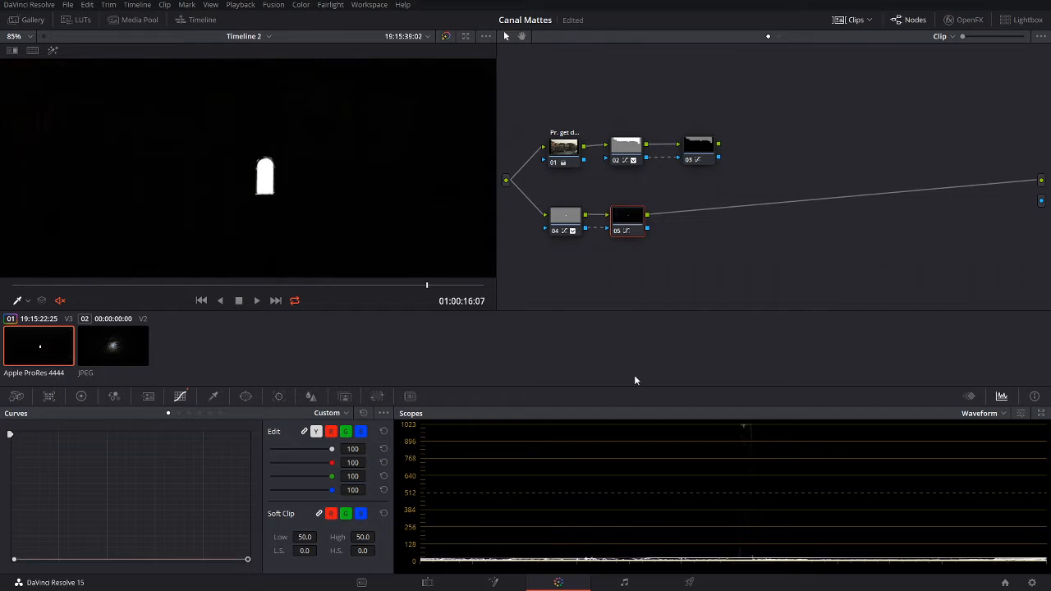
Step: Add serial node 06 after node 05 and pull its curve's low end down to crush shadows
right_click(630, 217)
mouse_move(649, 271)
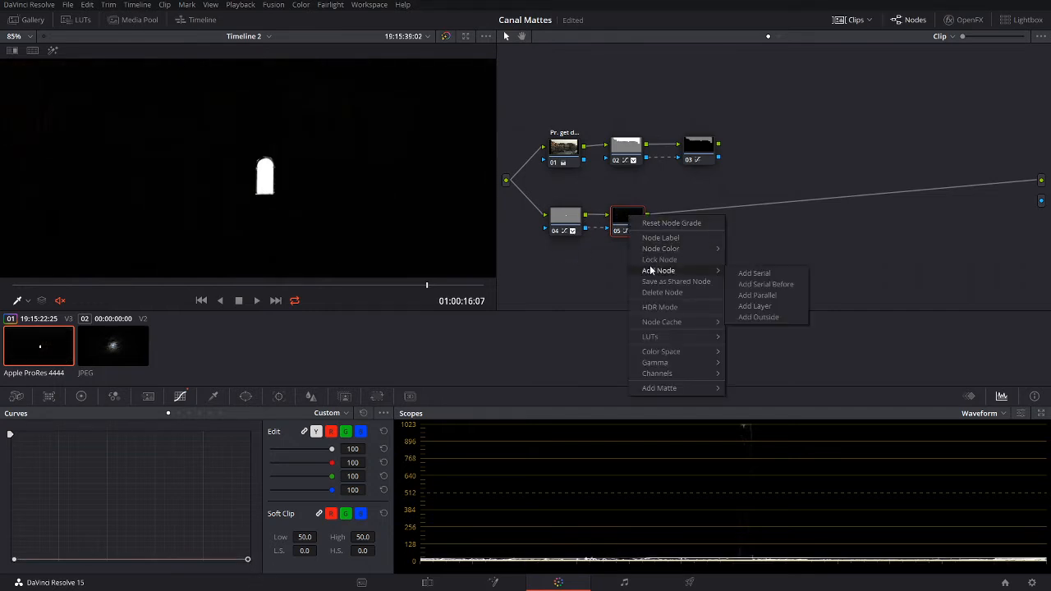
left_click(769, 272)
scroll(275, 172, "up", 2)
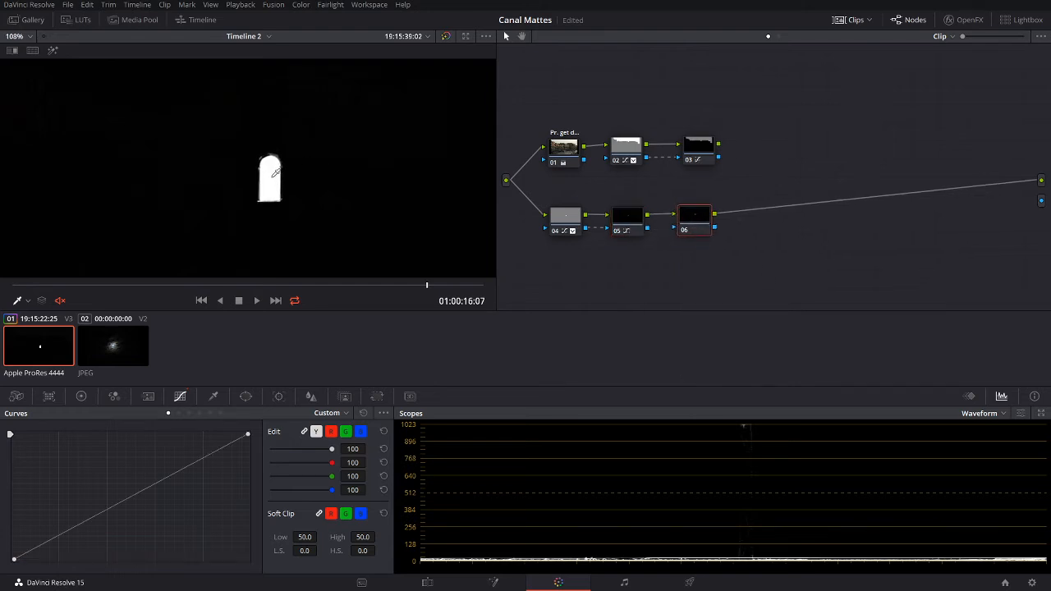
scroll(275, 172, "up", 1)
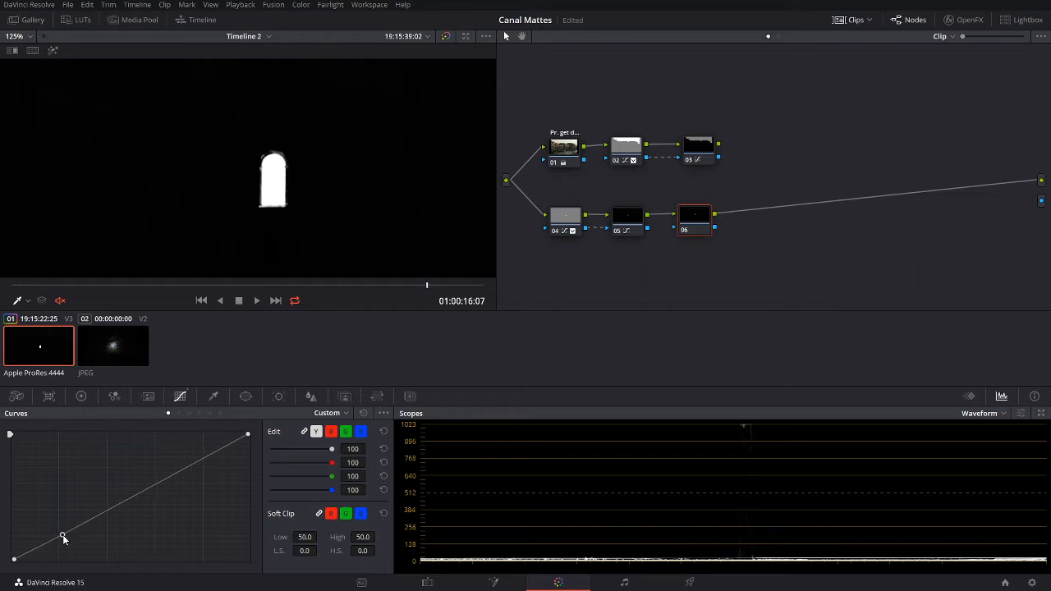
left_click_drag(63, 538, 111, 542)
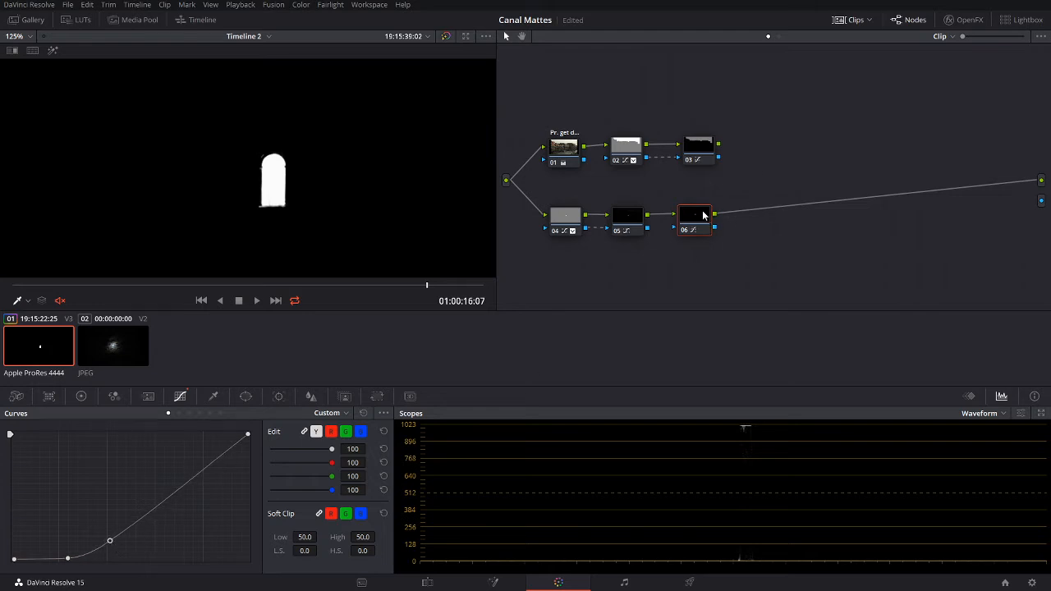
left_click_drag(702, 215, 711, 217)
scroll(279, 138, "down", 5)
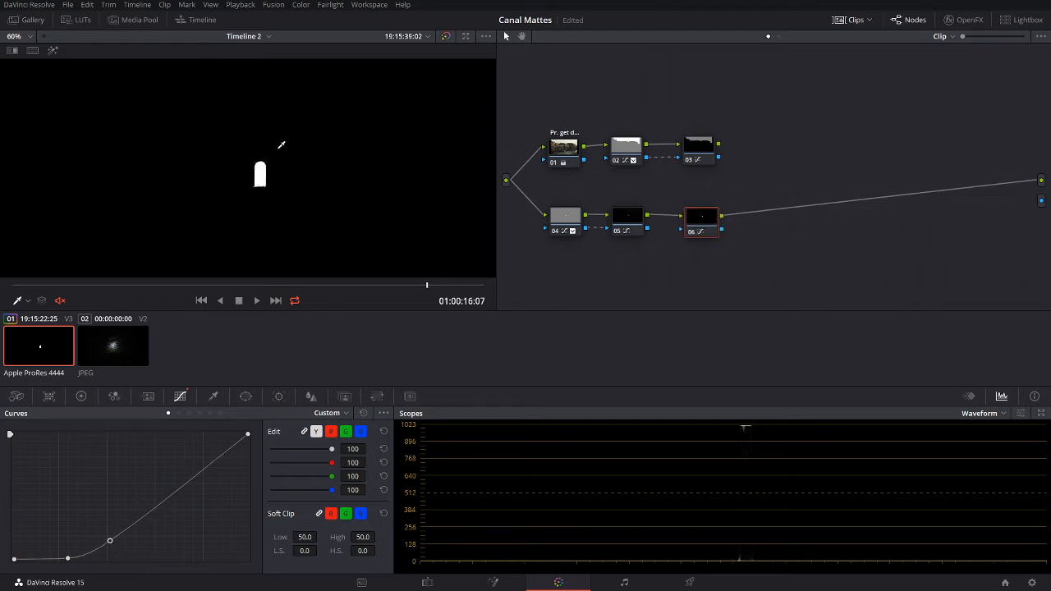
scroll(289, 146, "up", 1)
Step: Label node 06 'W 1' and add corrector node 07 fed from the source into the output
right_click(706, 217)
left_click(730, 237)
right_click(558, 256)
mouse_move(608, 273)
left_click(751, 276)
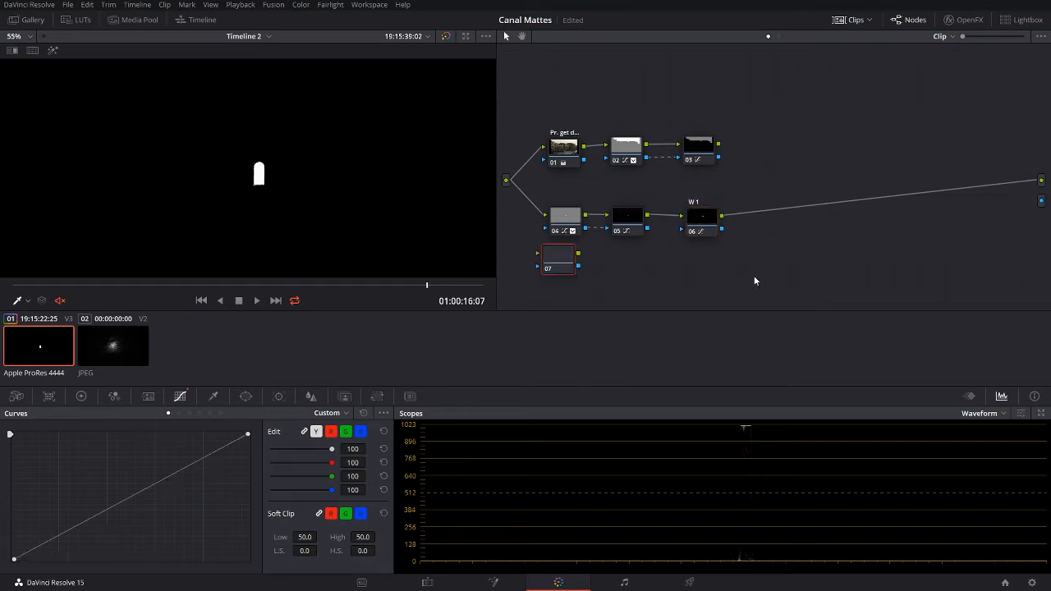
left_click_drag(507, 181, 1041, 180)
left_click_drag(558, 255, 568, 263)
scroll(219, 220, "up", 6)
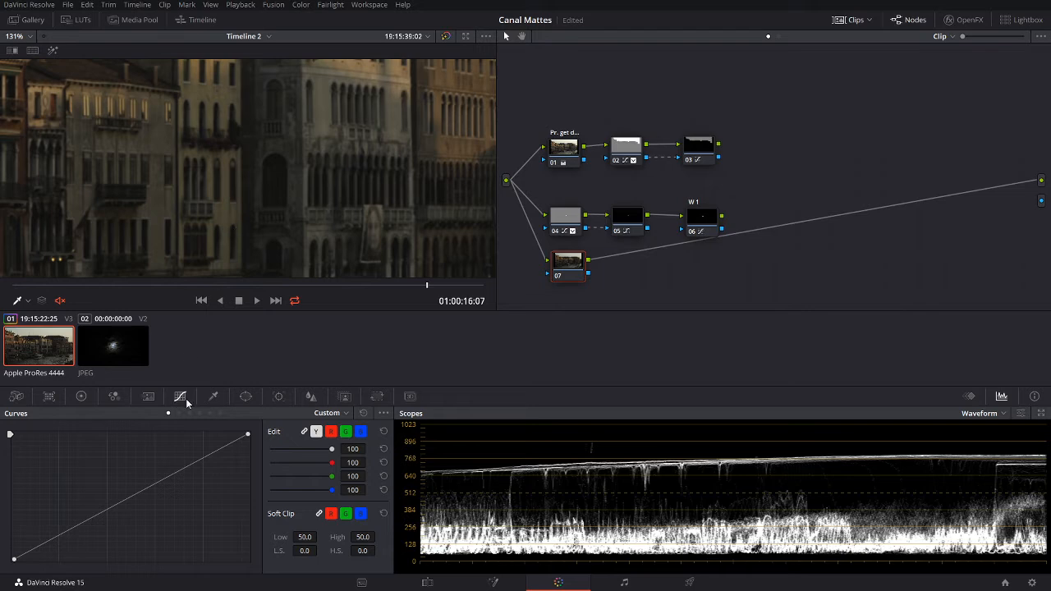
left_click(212, 396)
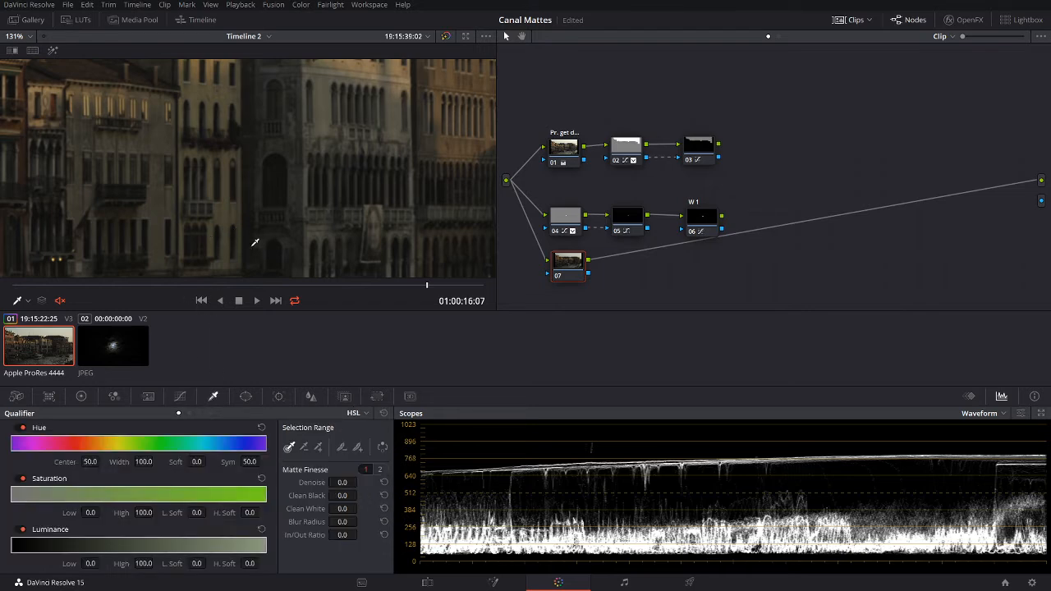
Step: Key node 07 from a facade sample on luminance only, HSL mode, range 43.7–54.4, with matte preview
left_click(236, 229)
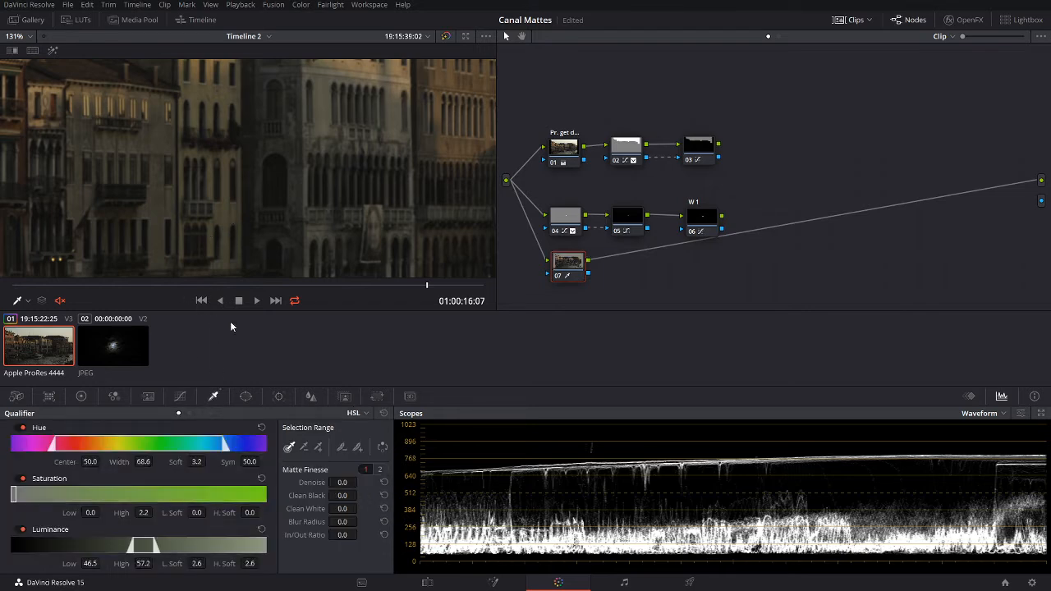
left_click(53, 50)
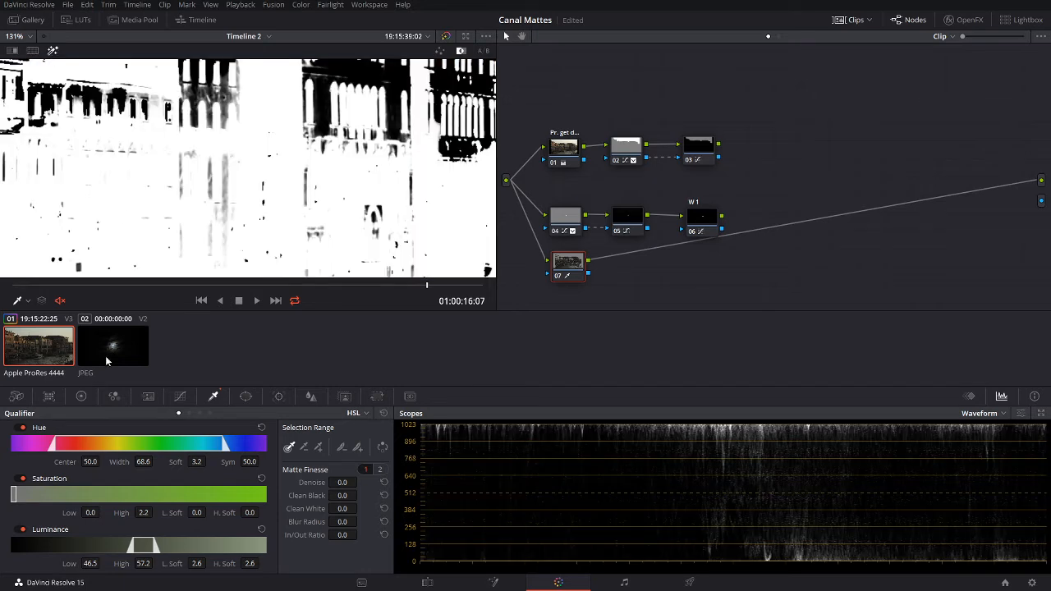
left_click(23, 428)
left_click(23, 479)
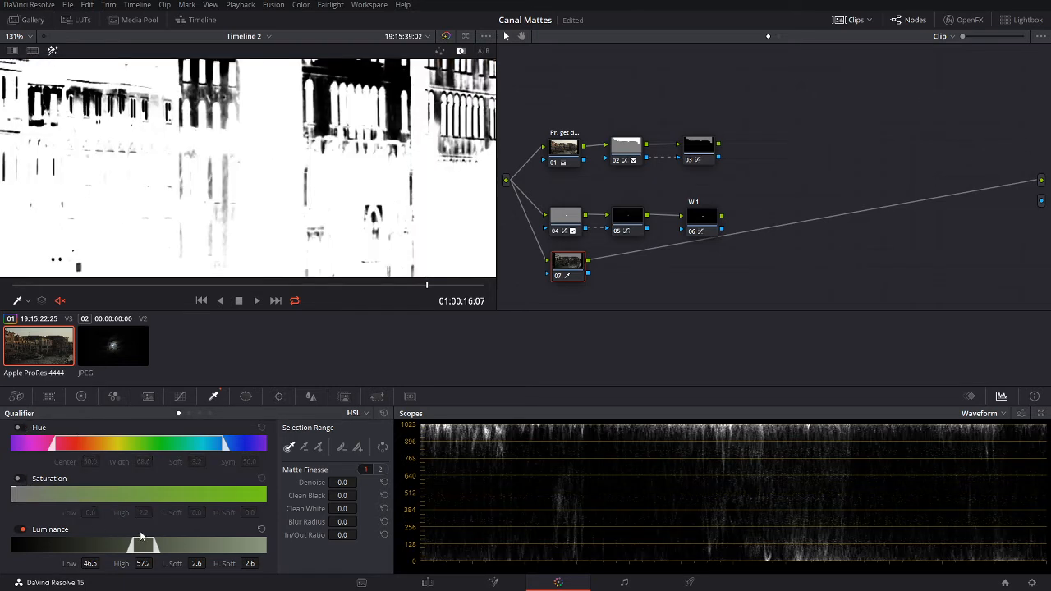
left_click_drag(141, 546, 135, 546)
left_click(365, 413)
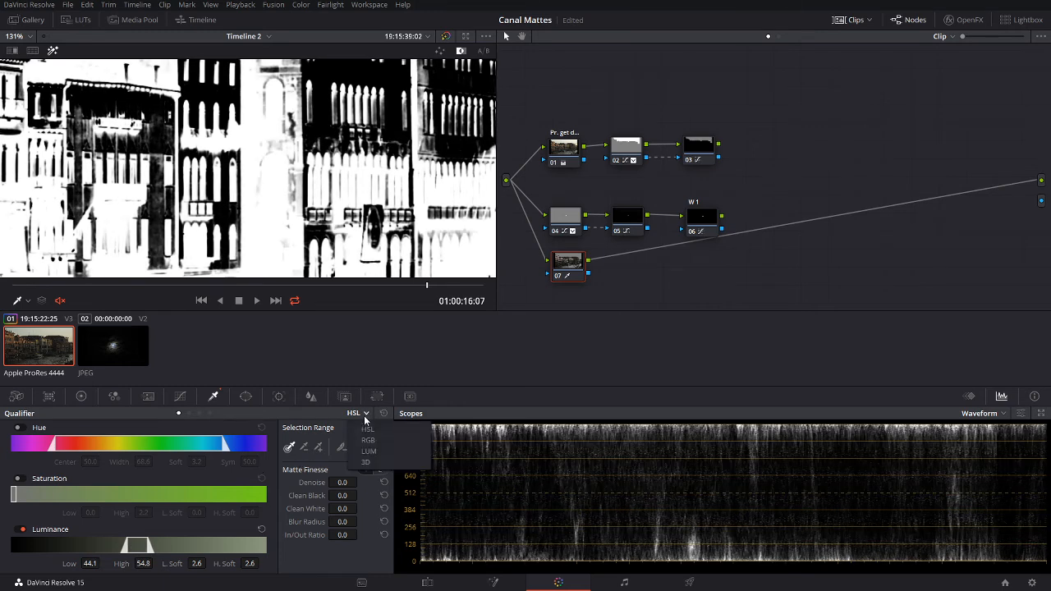
left_click(338, 414)
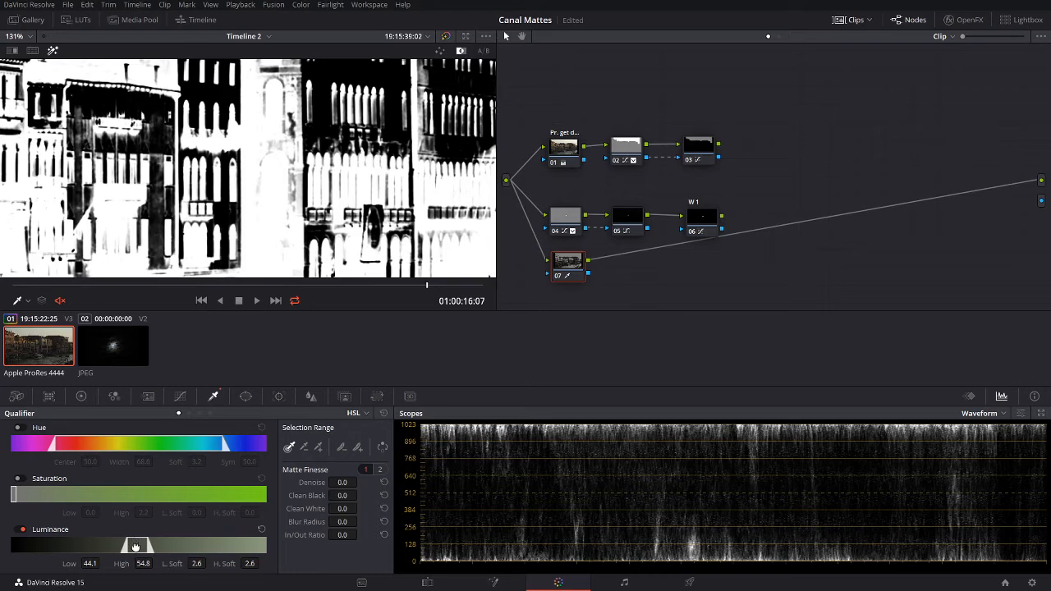
left_click_drag(136, 547, 134, 546)
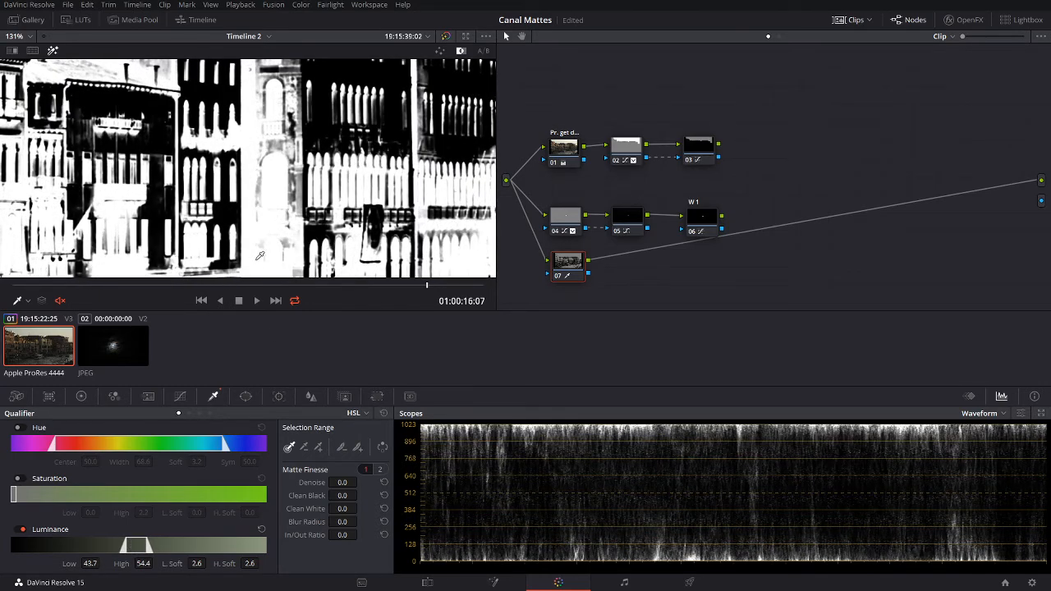
left_click_drag(573, 275, 576, 282)
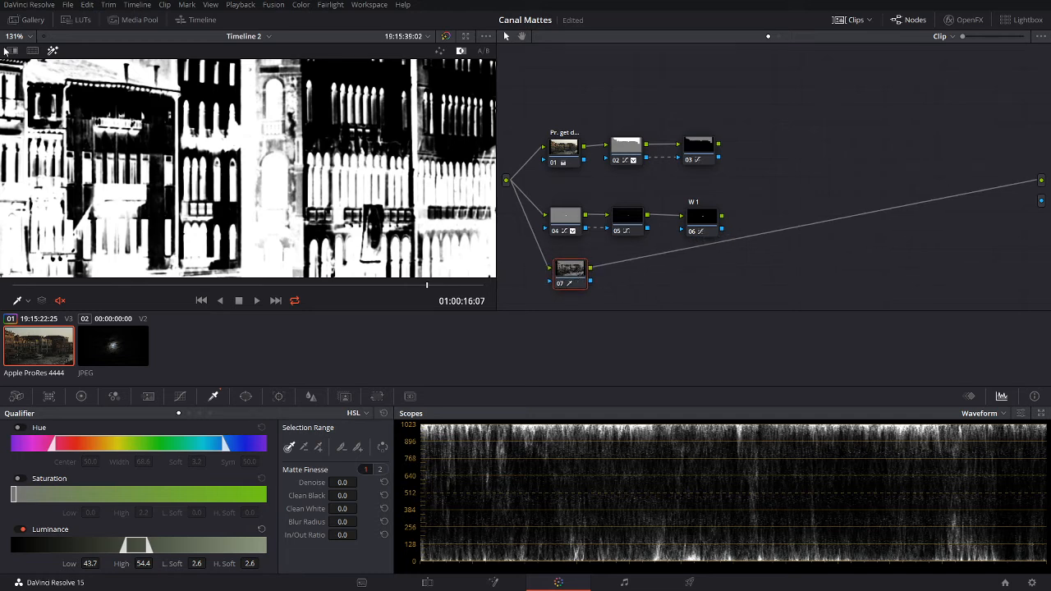
left_click(53, 51)
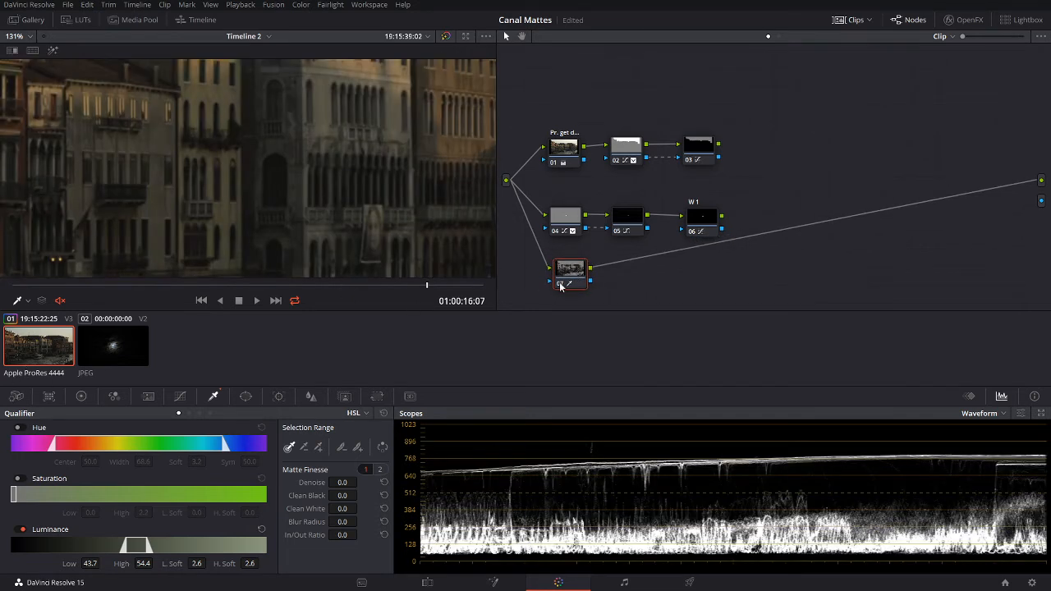
left_click(53, 51)
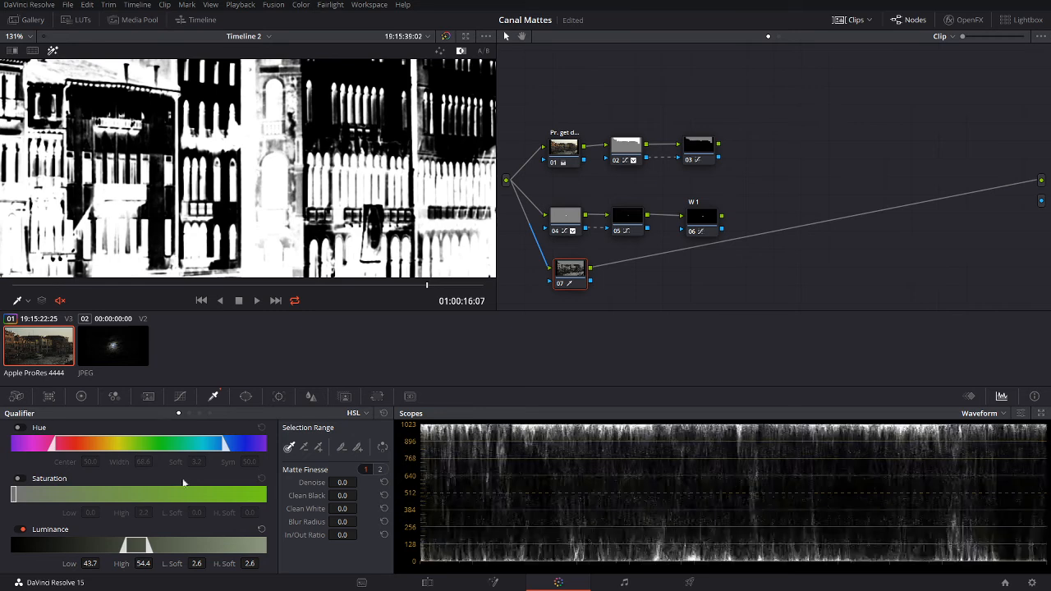
Step: Draw a closed curve window on node 07 around the narrow arched window
left_click(243, 396)
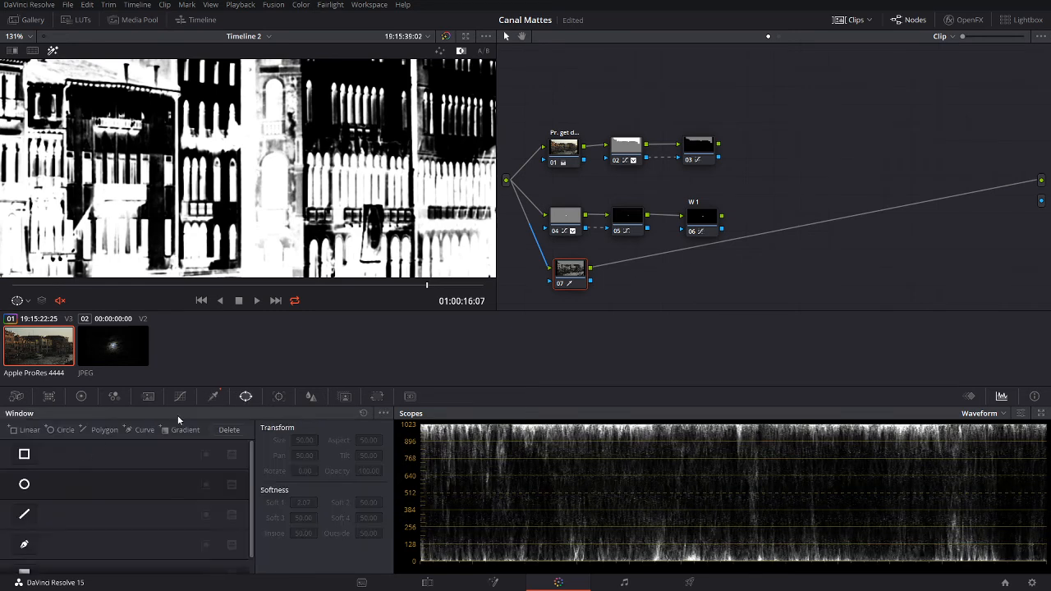
left_click(24, 544)
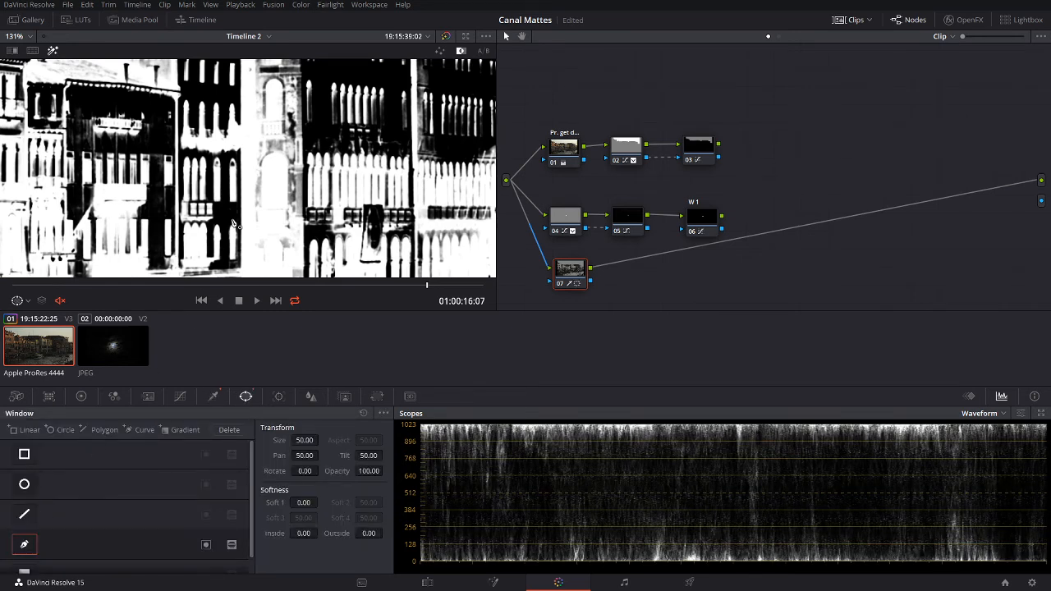
scroll(233, 251, "up", 2)
scroll(227, 250, "up", 2)
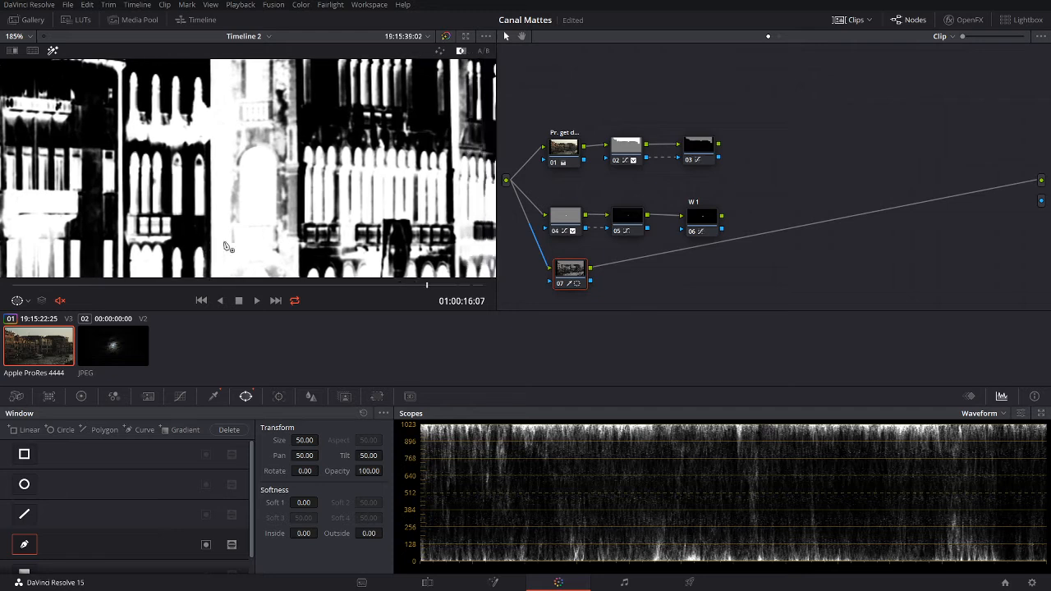
left_click_drag(263, 265, 247, 169)
left_click(253, 146)
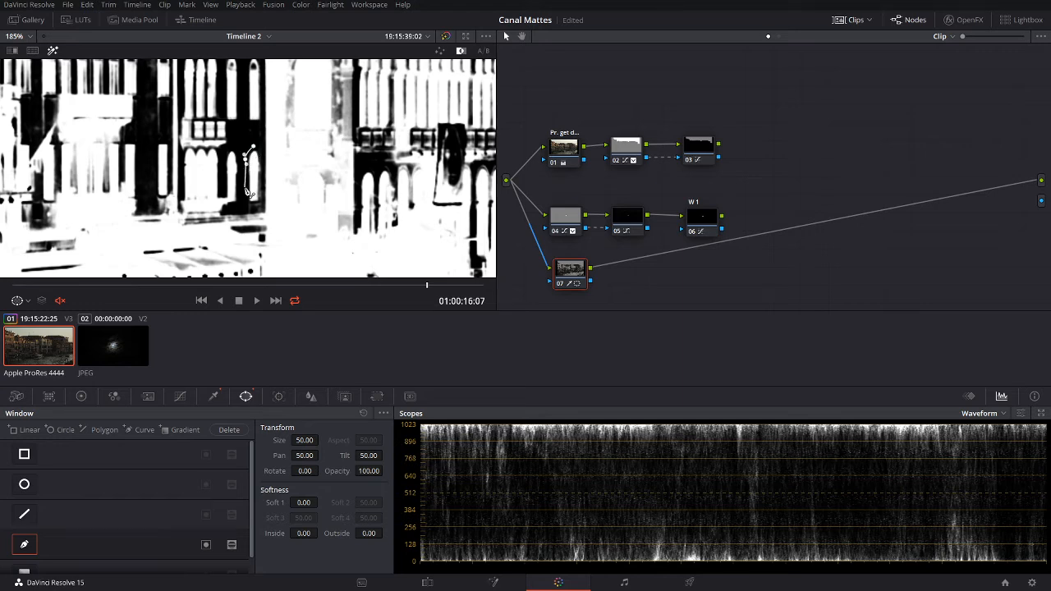
left_click(261, 202)
left_click(263, 169)
left_click(253, 148)
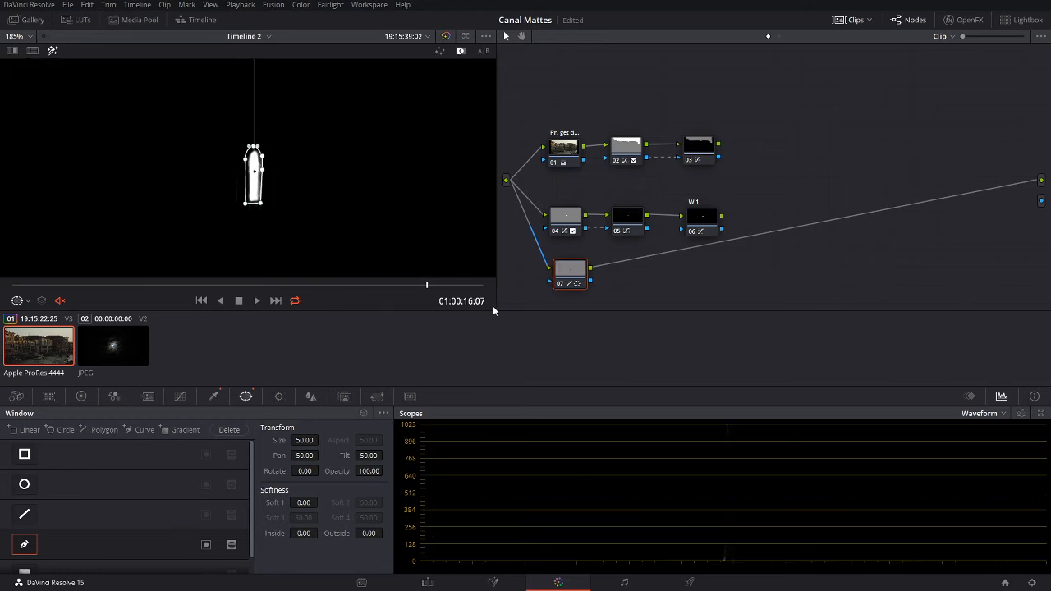
left_click(568, 265)
Step: Lift node 07's curve black point fully up and turn off the highlight preview
left_click(180, 396)
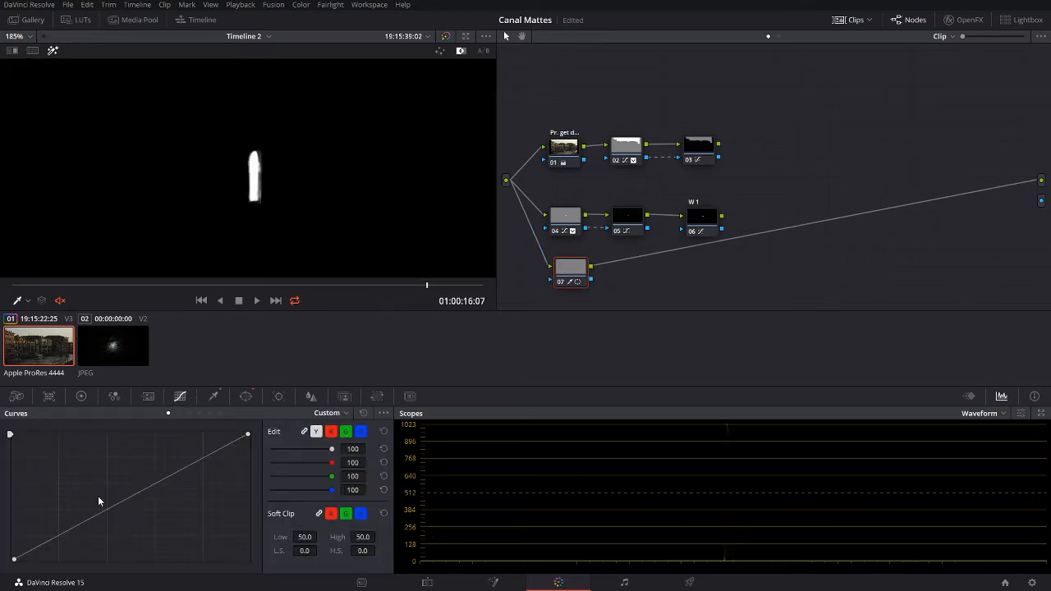
left_click_drag(15, 565, 5, 432)
left_click(52, 50)
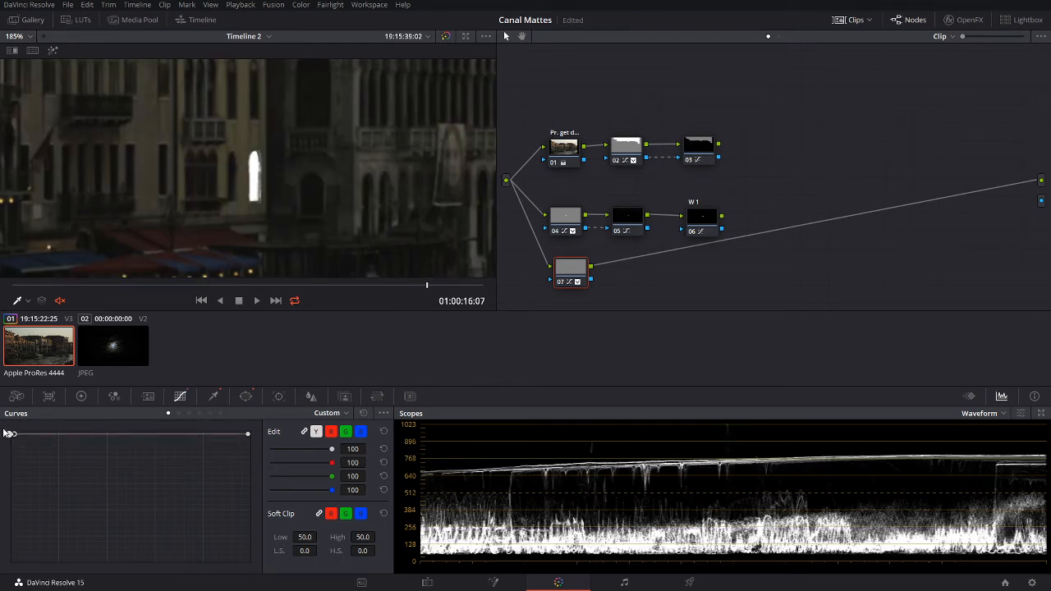
Step: Add outside node 08 after node 07 and pull its white point down to black
right_click(568, 272)
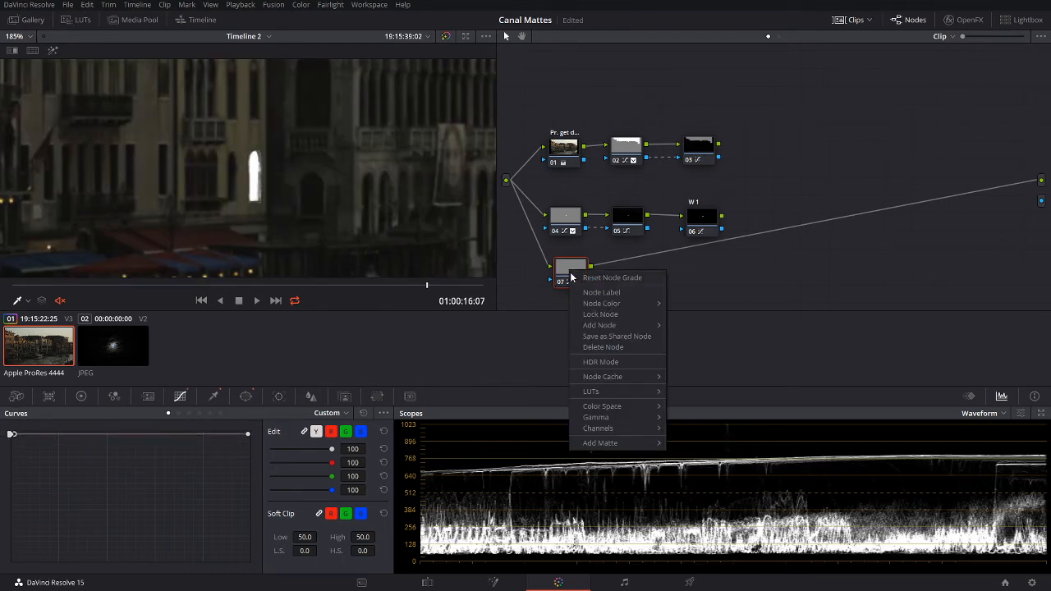
mouse_move(631, 329)
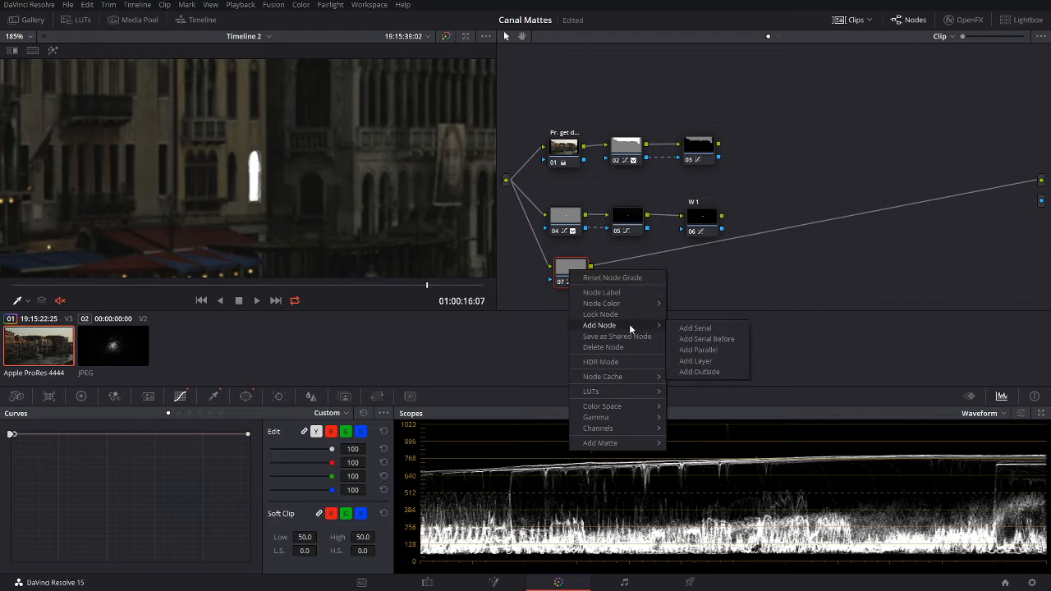
left_click(698, 371)
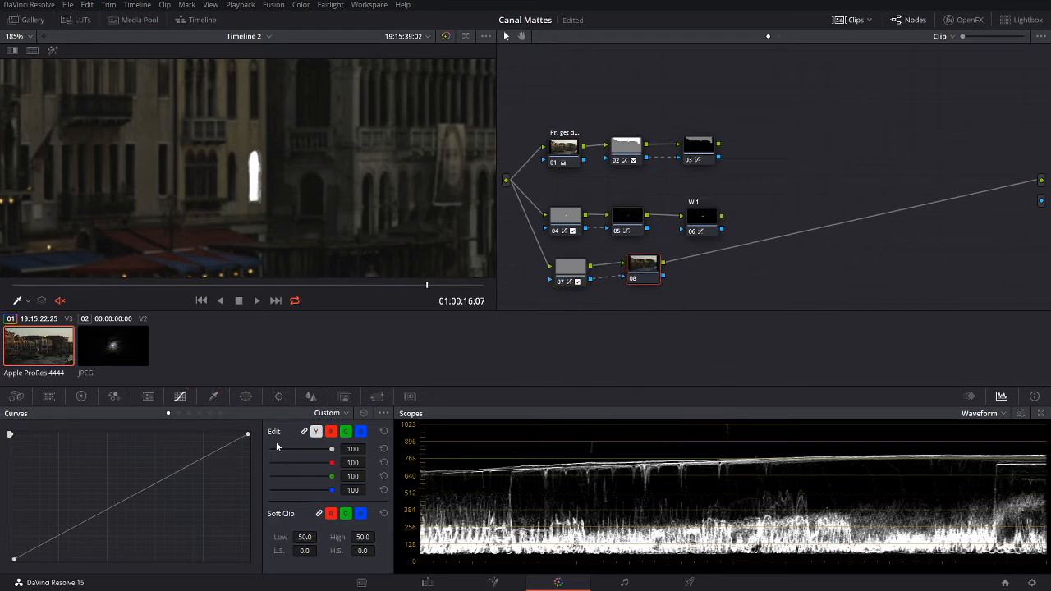
left_click_drag(250, 433, 258, 577)
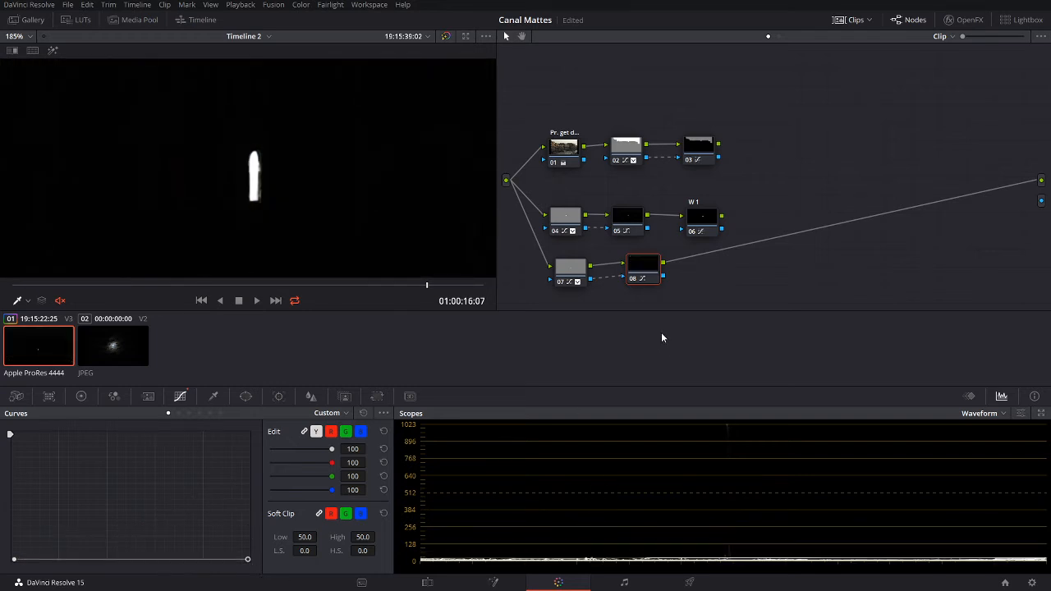
left_click_drag(649, 265, 712, 271)
Step: Add serial node 09 with a contrast S-curve and route node 06 to the main output
right_click(628, 271)
mouse_move(665, 327)
left_click(747, 326)
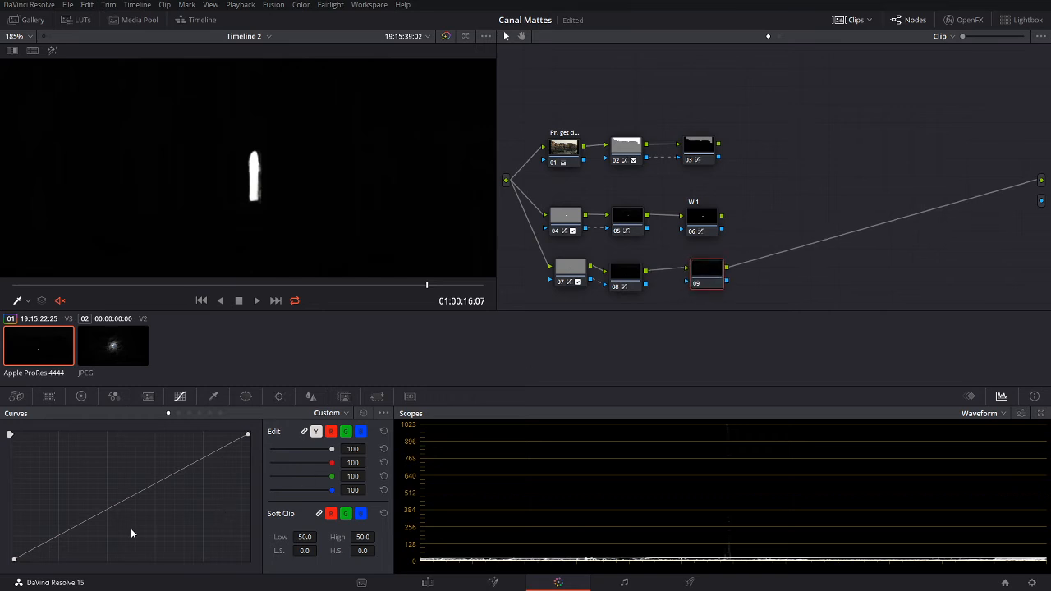
left_click_drag(75, 532, 85, 558)
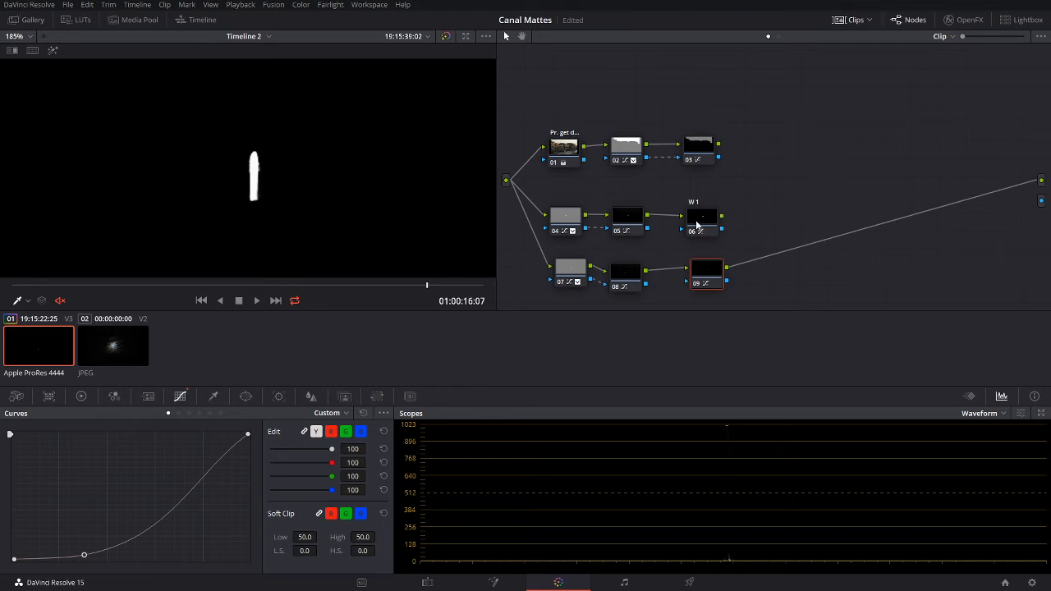
left_click_drag(723, 215, 1040, 181)
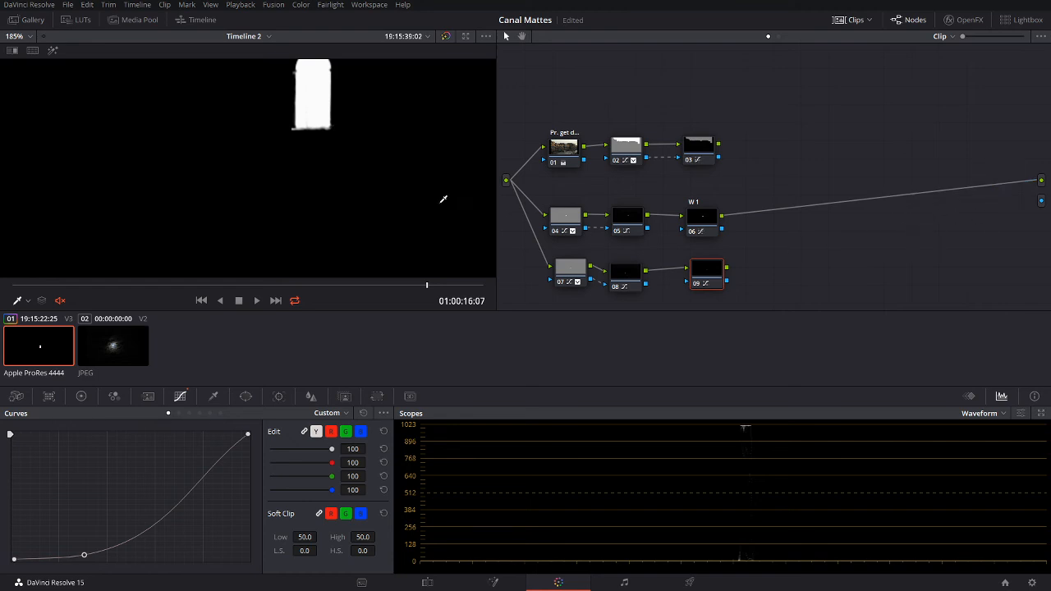
Step: Add a Layer Mixer node, wire node 06 into its first input, and place node 09 beside it
right_click(763, 244)
mouse_move(810, 260)
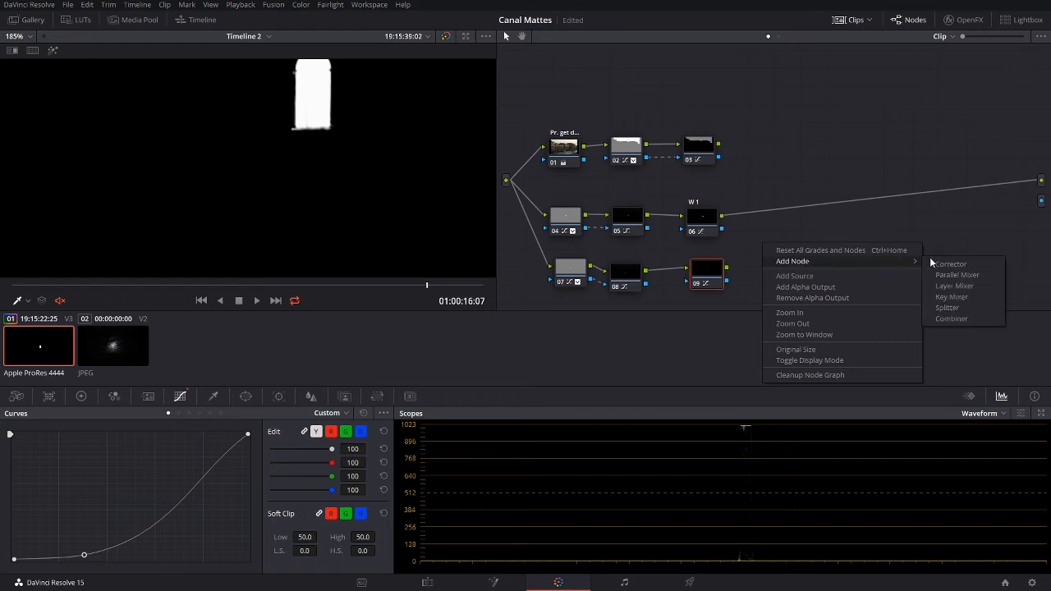
left_click(954, 286)
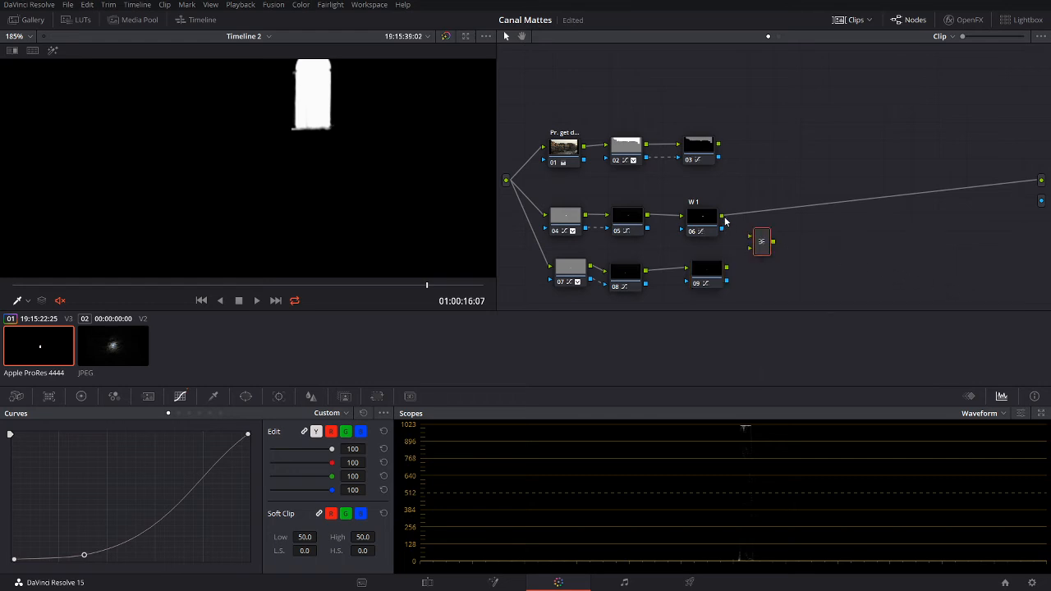
left_click_drag(727, 220, 1038, 184)
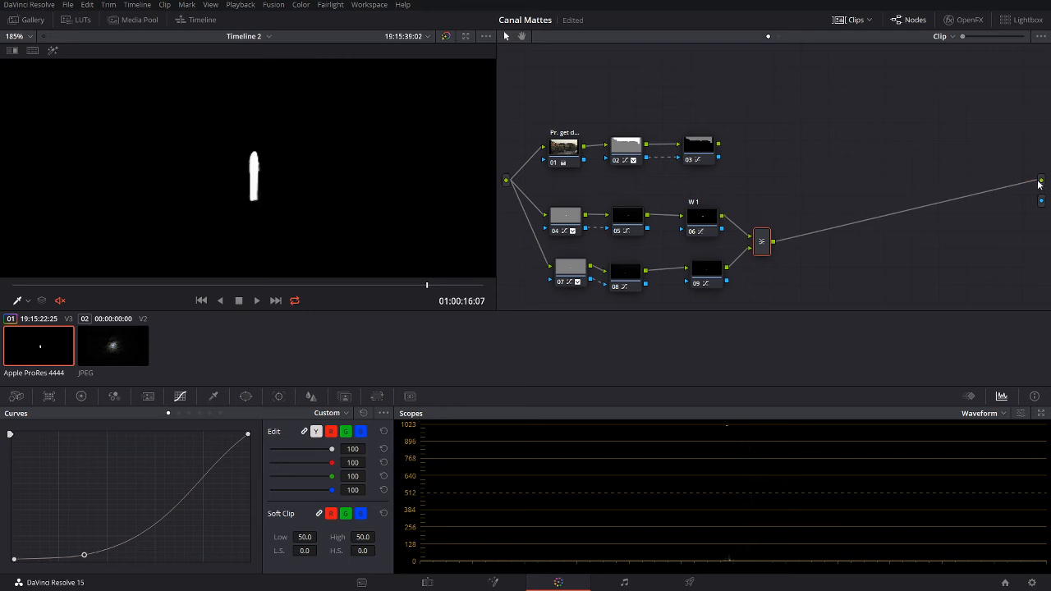
mouse_move(701, 274)
left_mouse_down()
mouse_move(695, 268)
mouse_move(708, 278)
left_mouse_up()
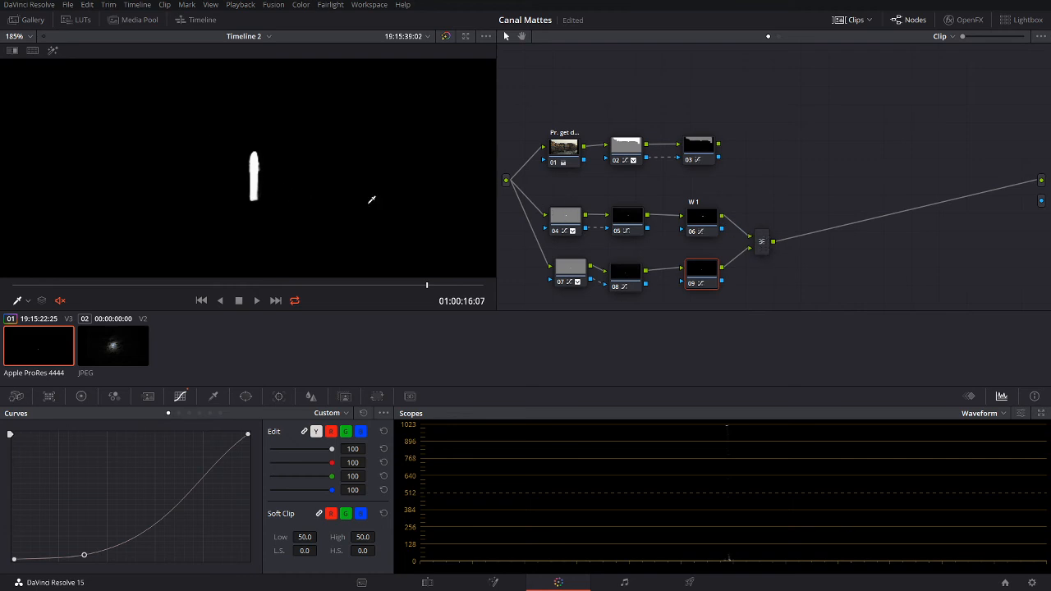
Step: Switch the Layer Mixer's composite mode to Add and zoom the viewer out to 55%
right_click(762, 243)
mouse_move(819, 313)
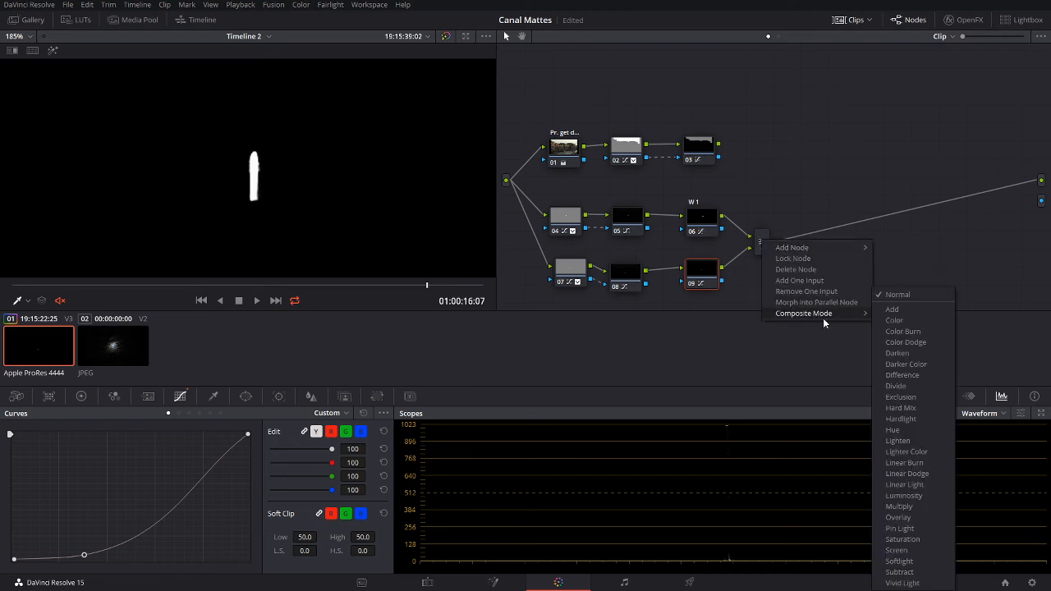
left_click(914, 311)
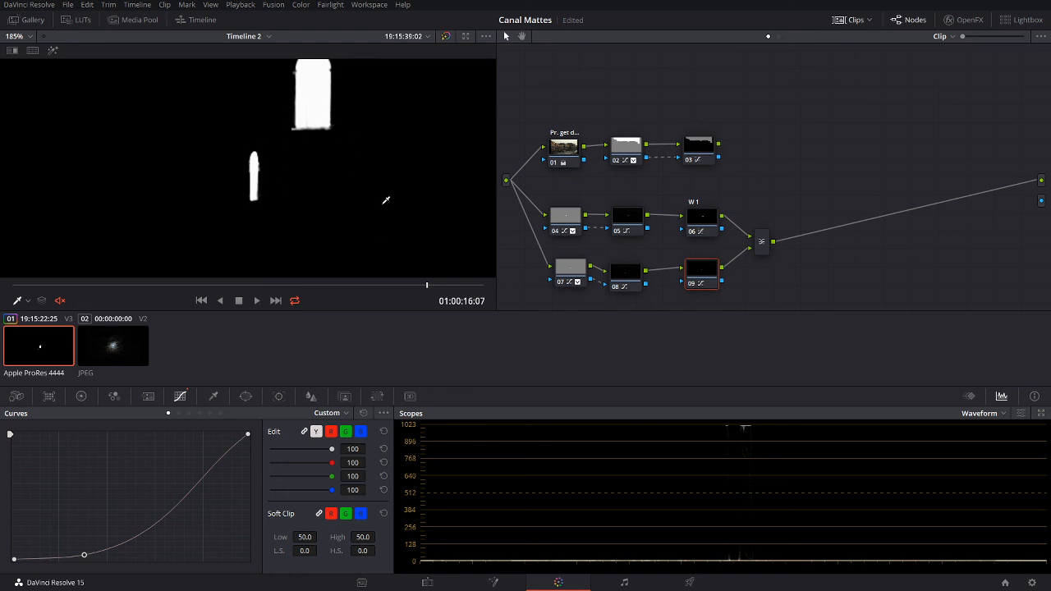
scroll(386, 199, "down", 5)
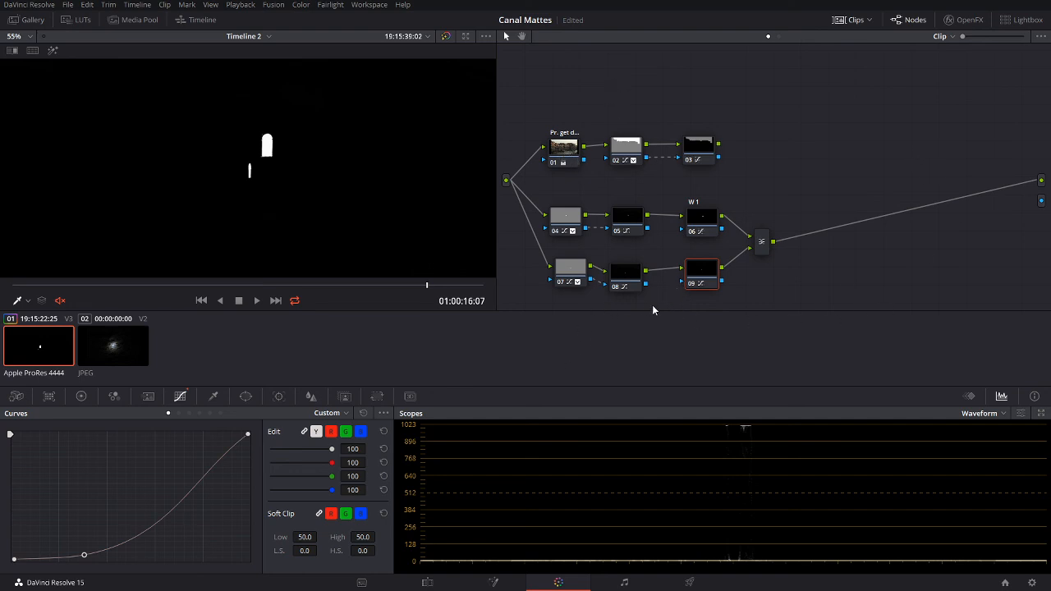
key("alt+Tab")
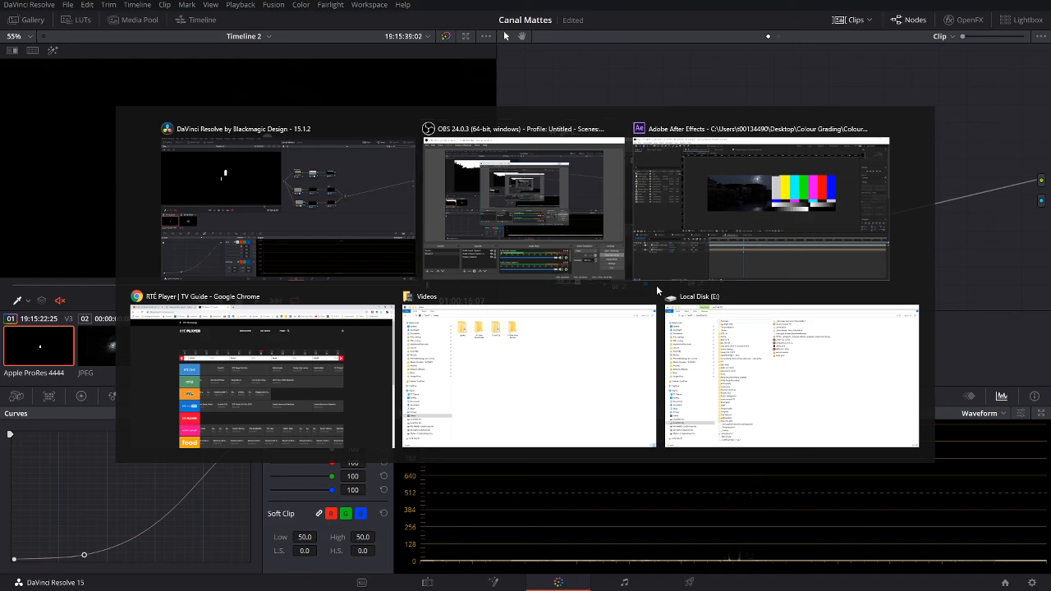